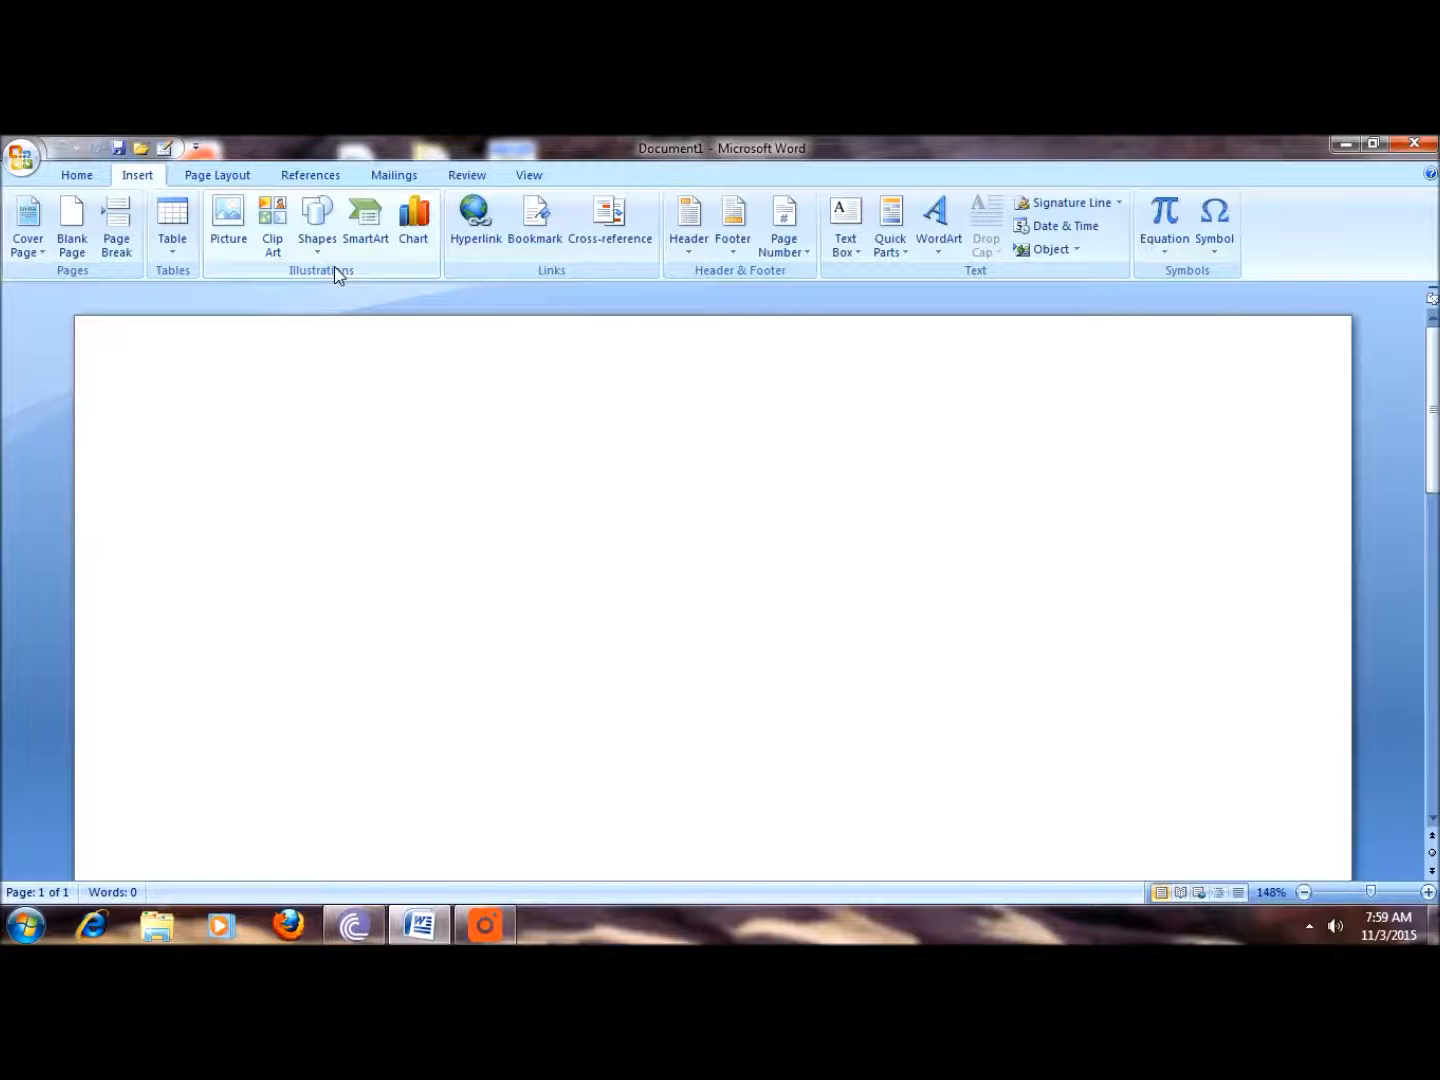
Step: Insert The Internship DVD cover image into the blank document from a picture on the New Volume (G:) drive
left_click(226, 229)
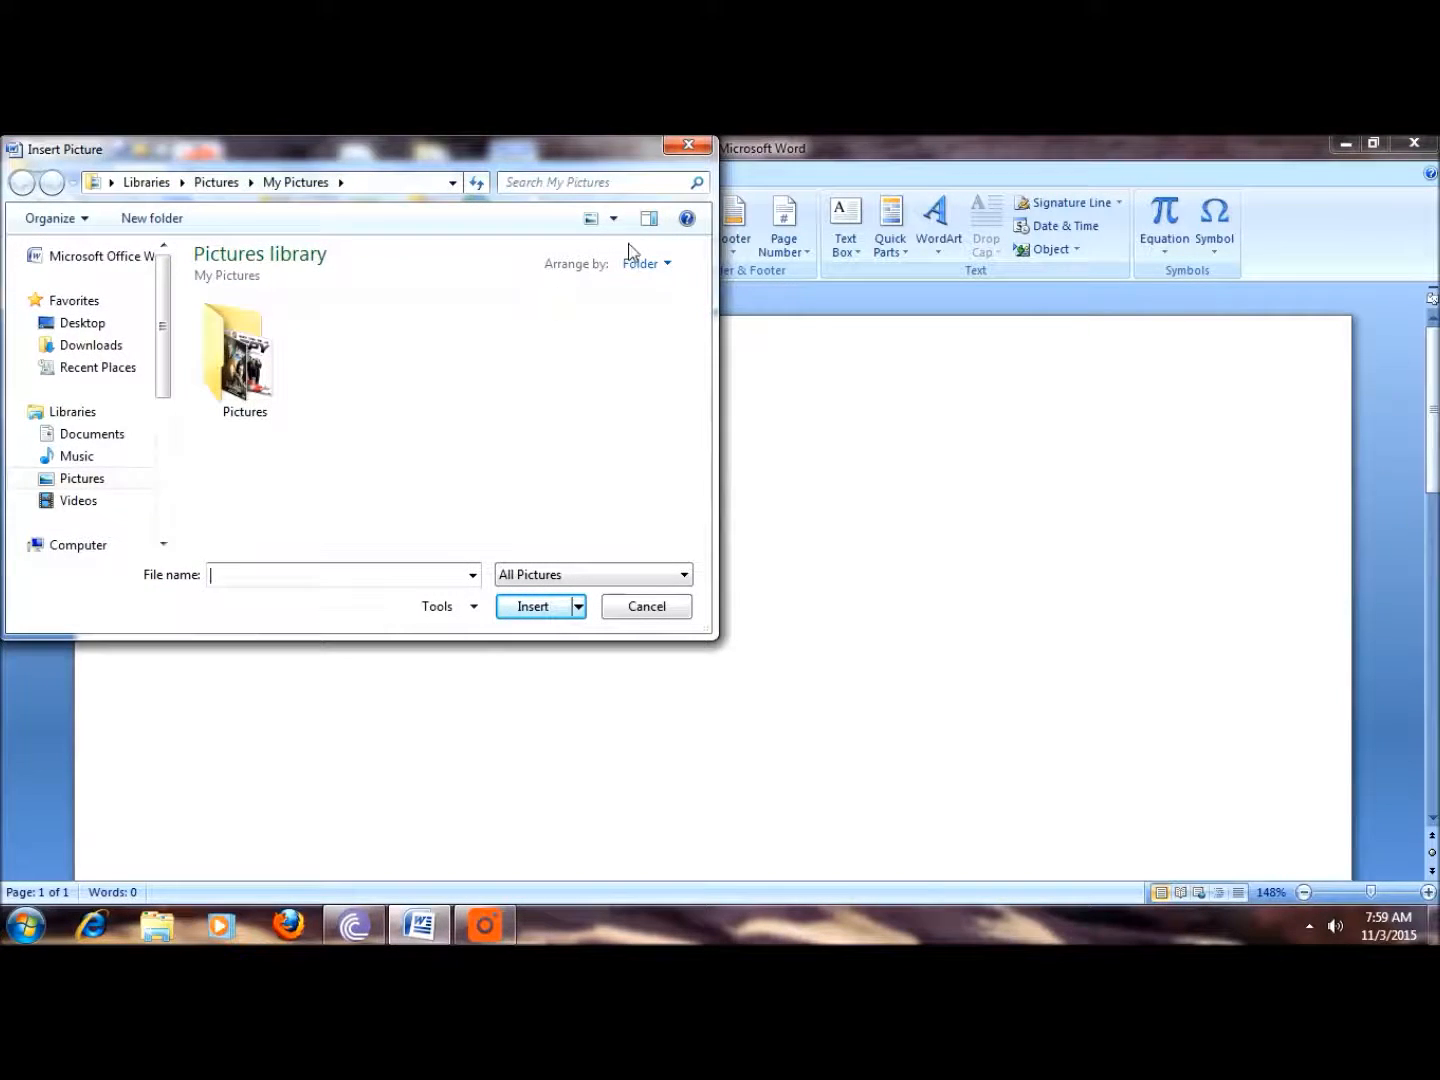
left_click(687, 146)
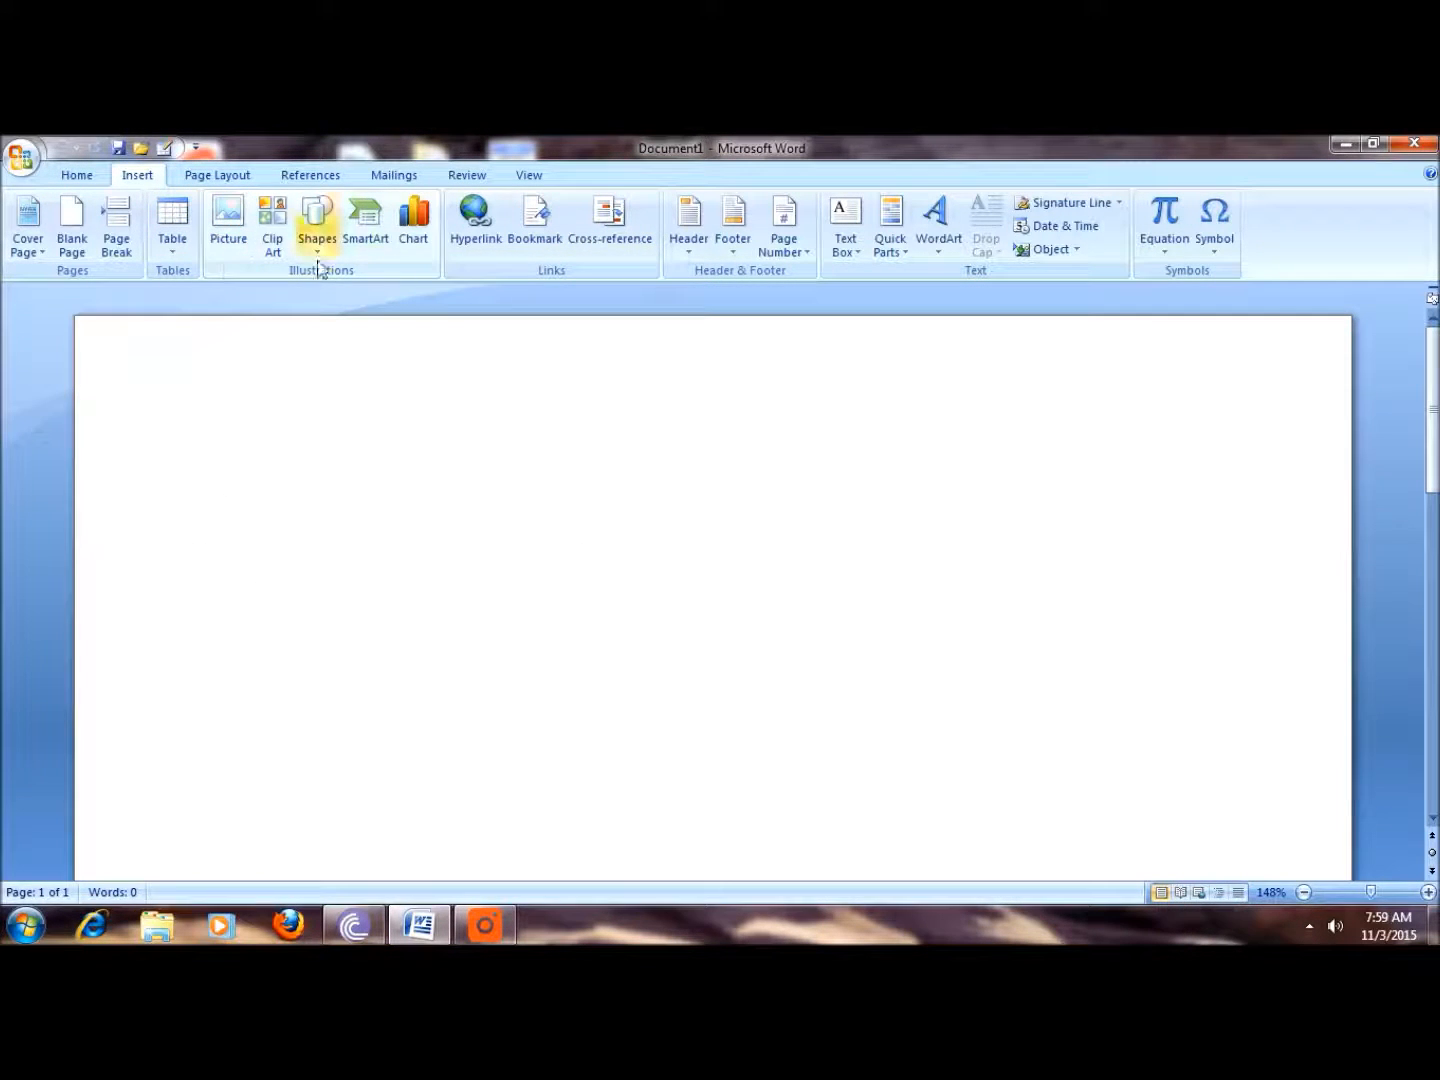
left_click(228, 225)
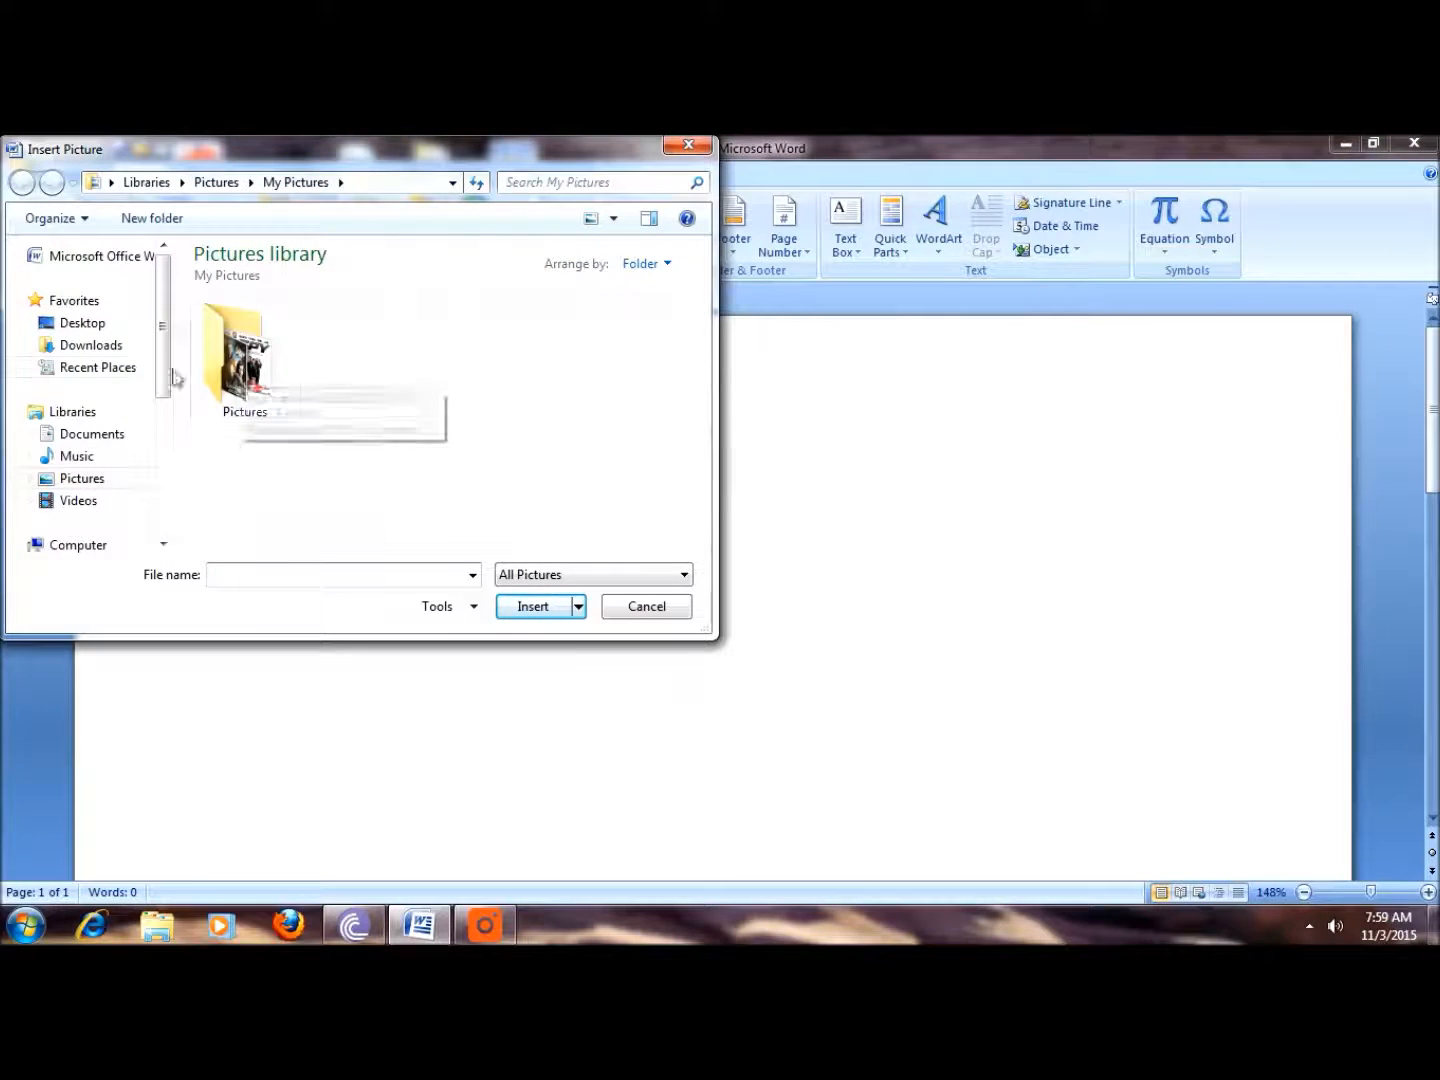
left_click_drag(162, 367, 160, 452)
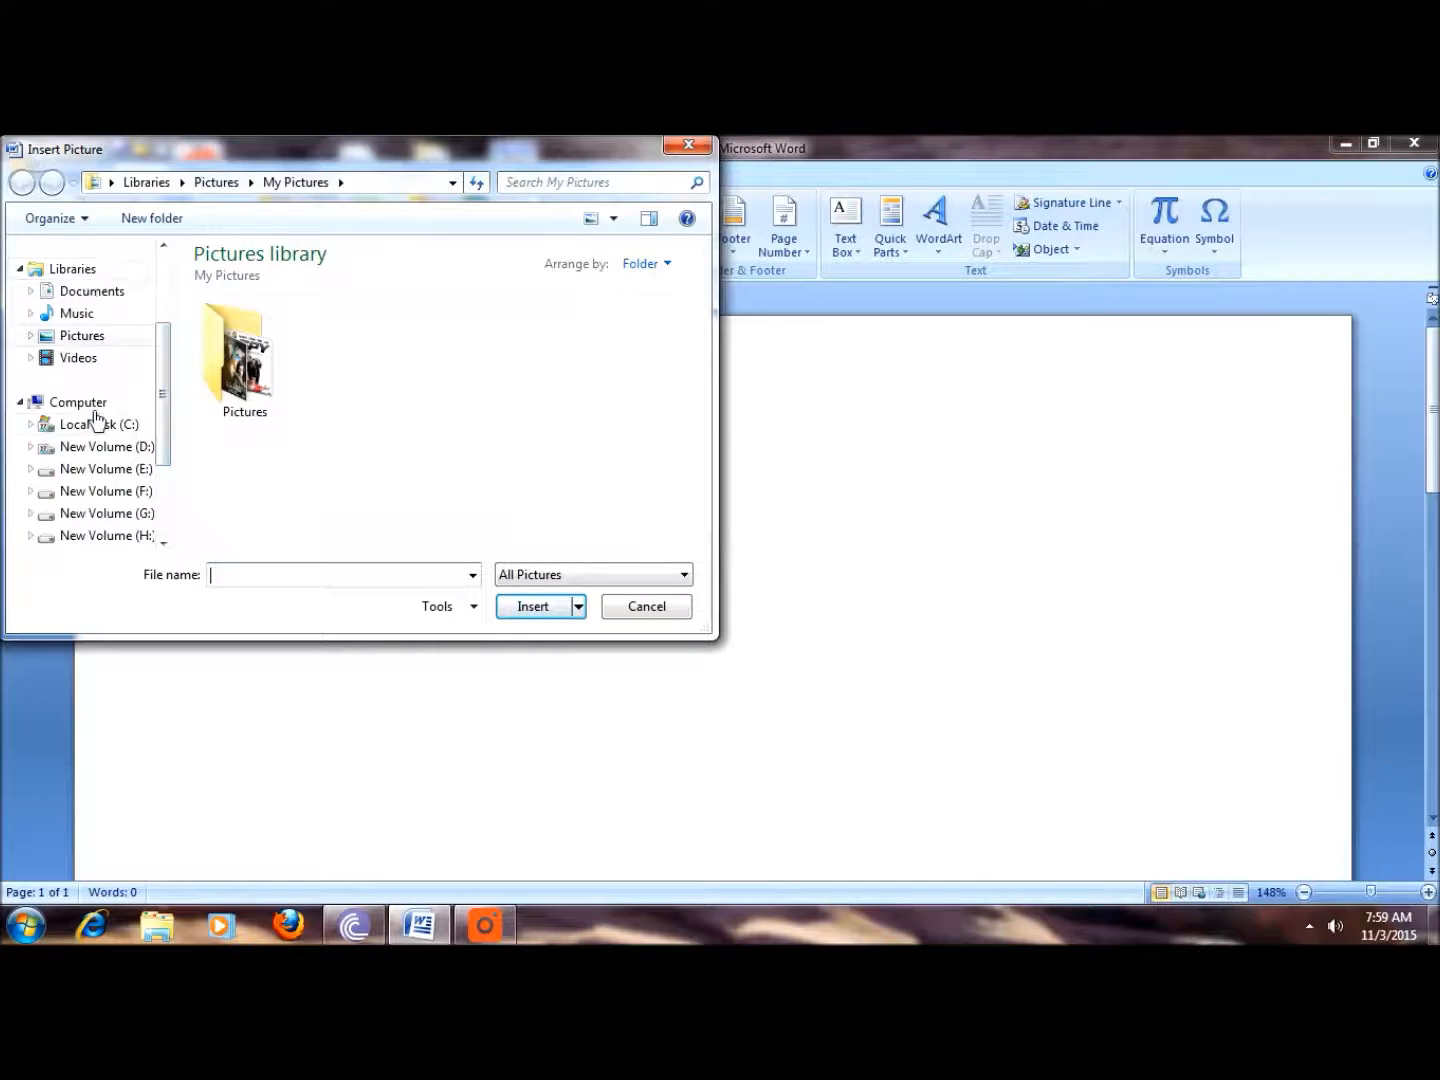
left_click_drag(161, 418, 161, 466)
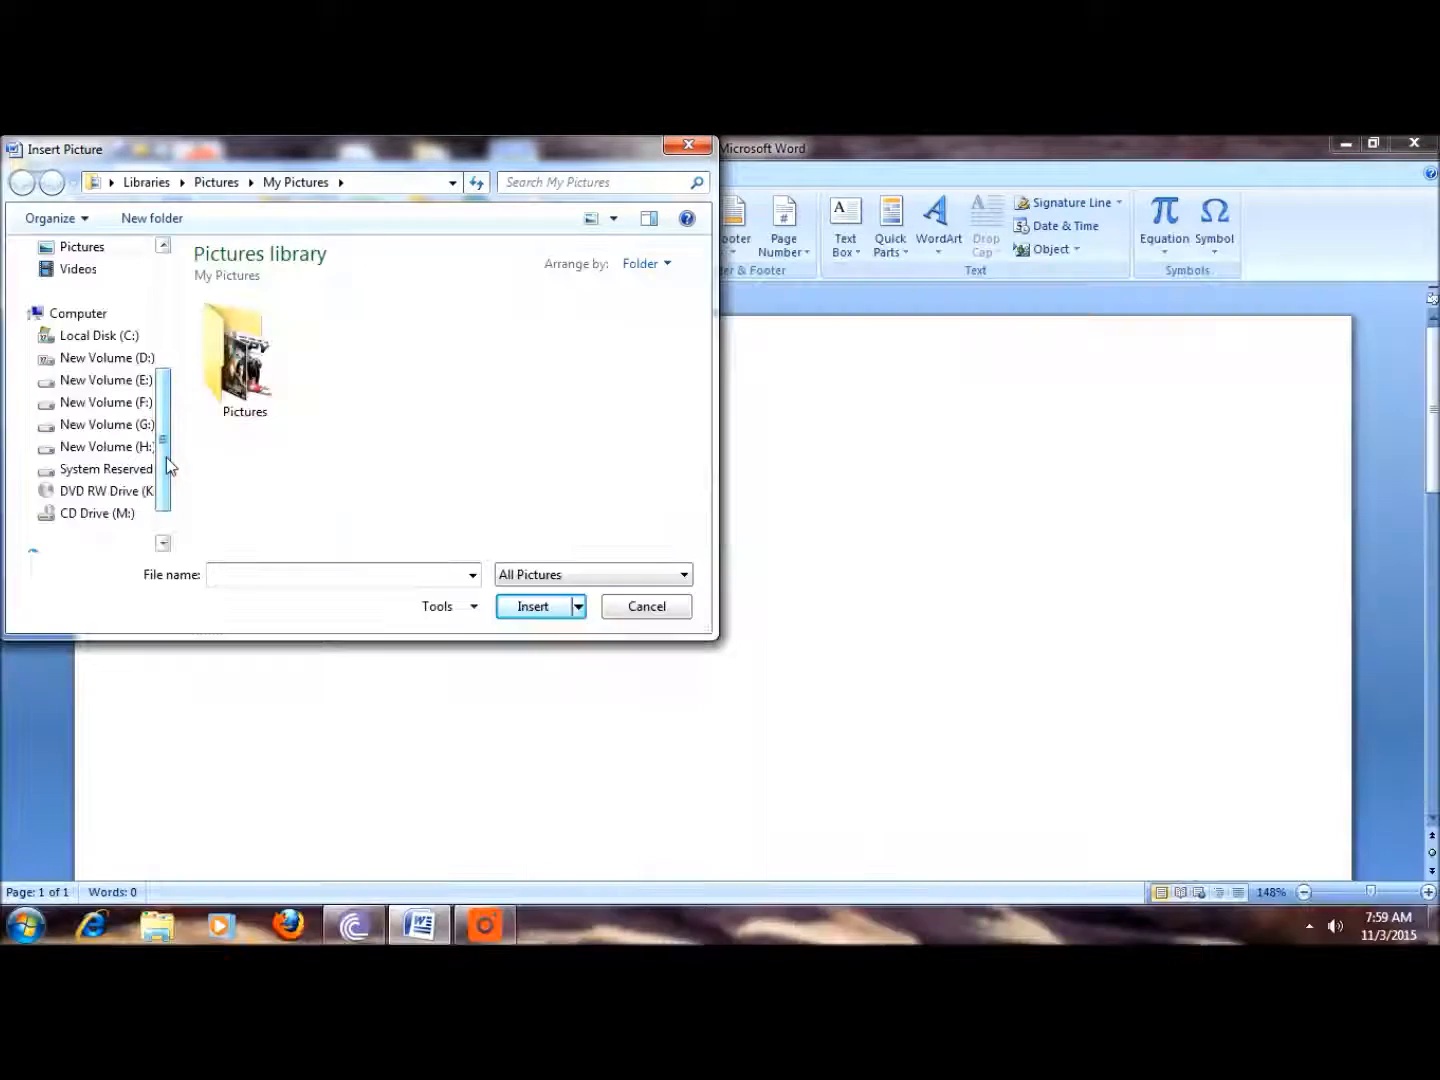
left_click(112, 426)
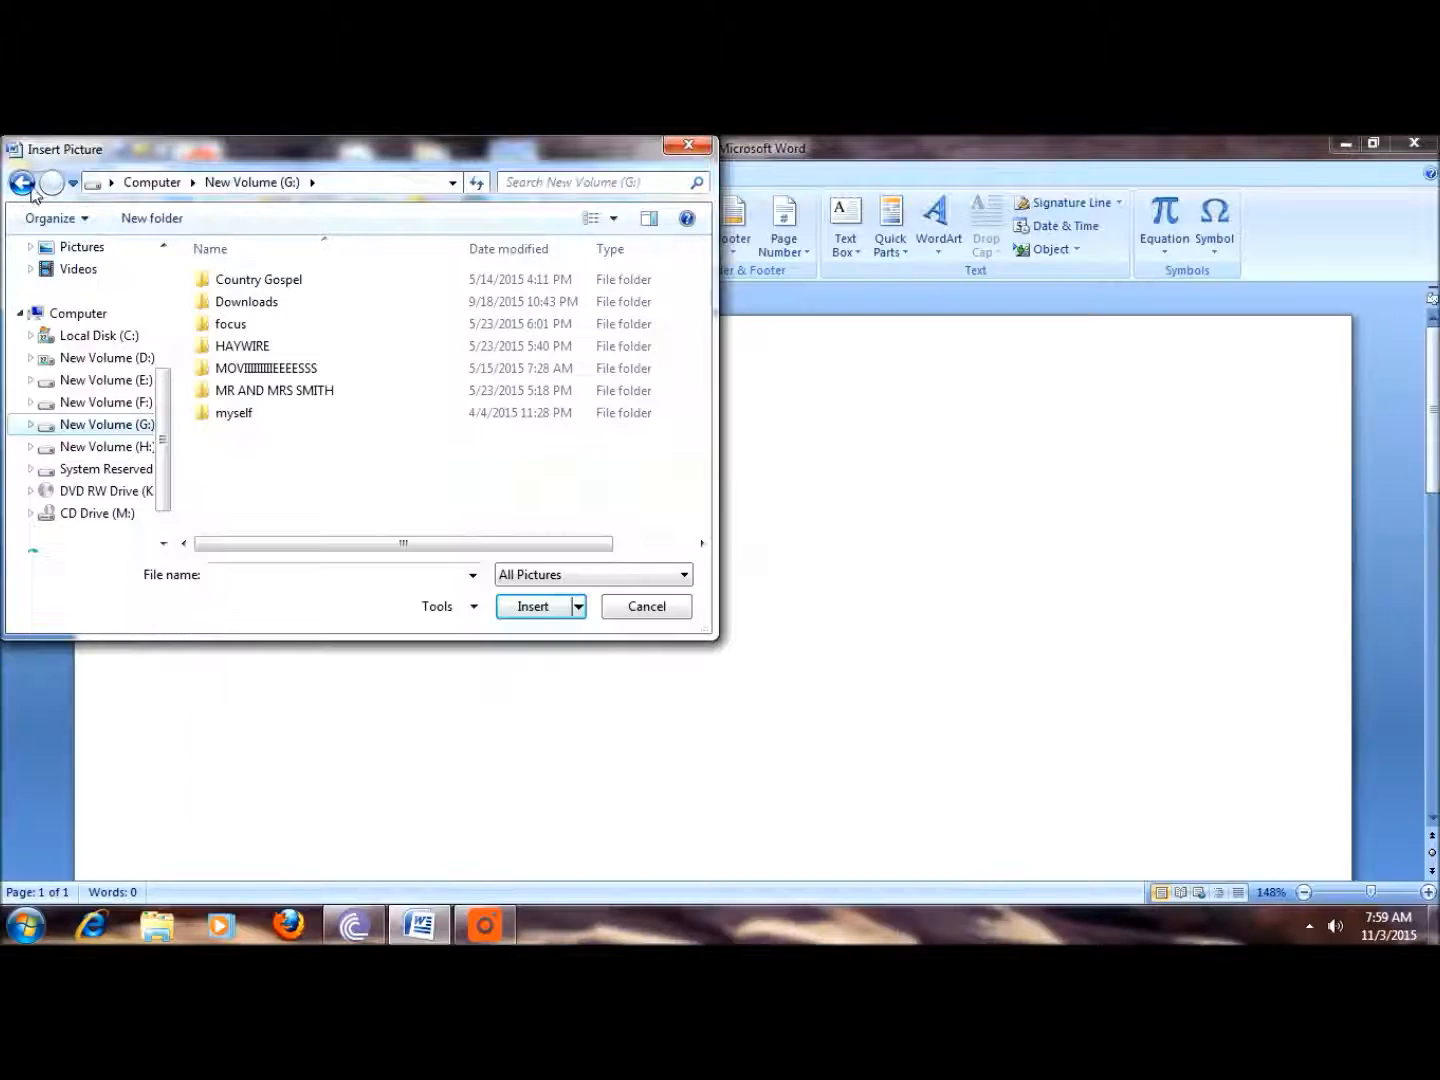
left_click(25, 185)
double_click(266, 372)
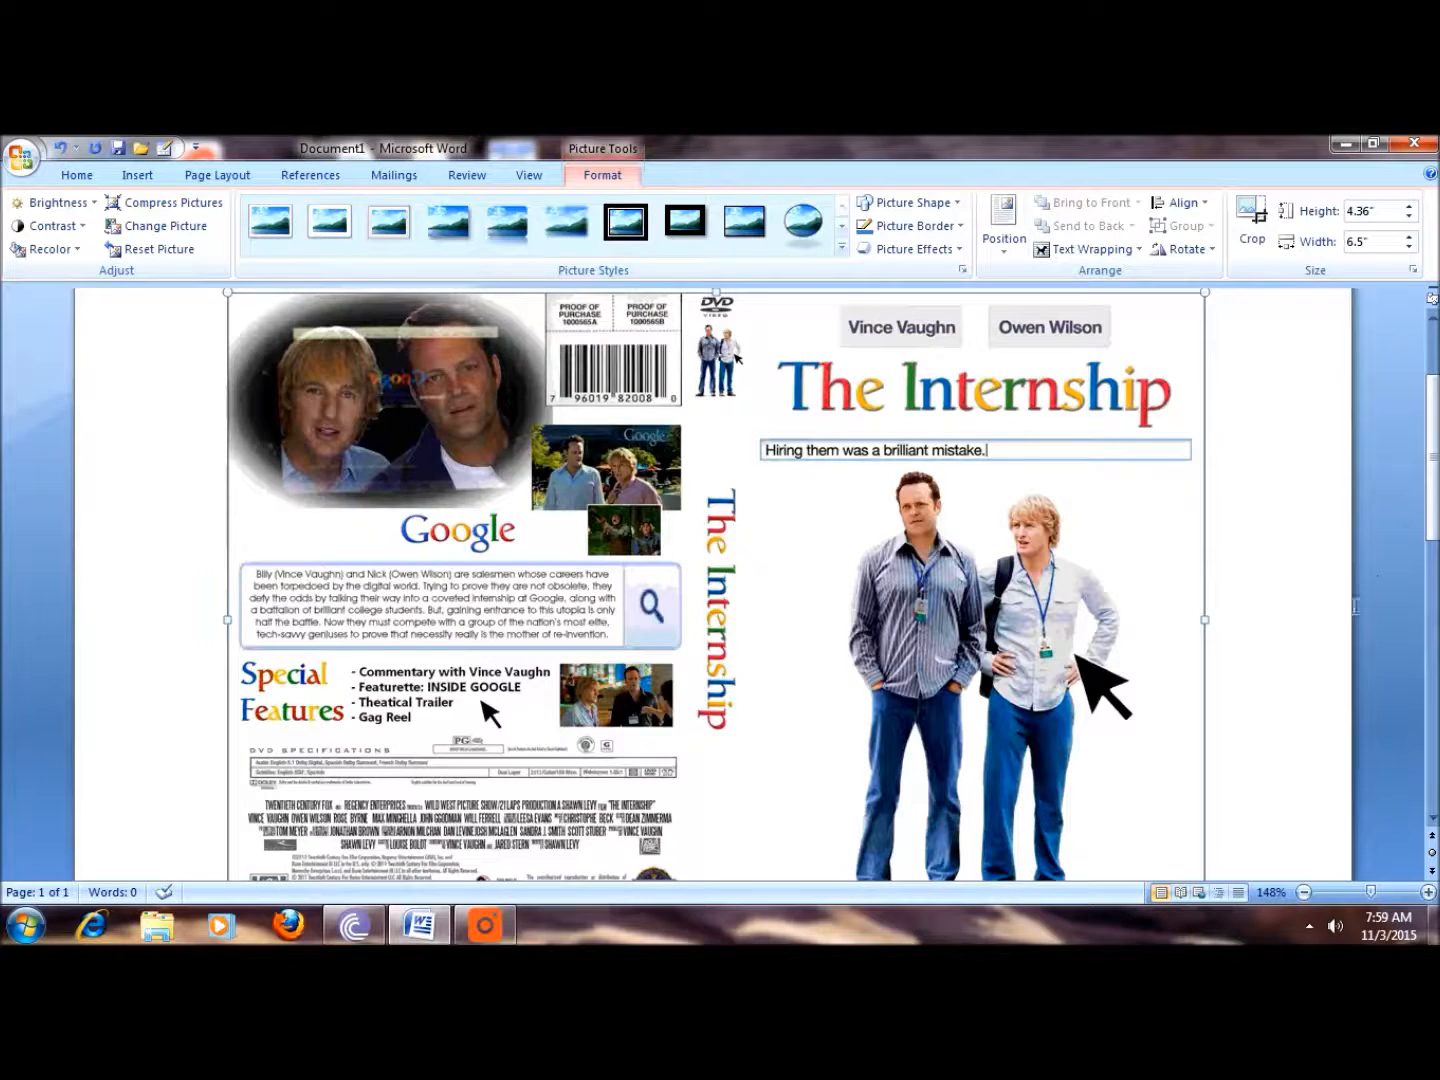
Step: Resize the cover picture to about 3.66 in high and 4.27 in wide
scroll(1377, 583, "down", 5)
scroll(1377, 584, "up", 5)
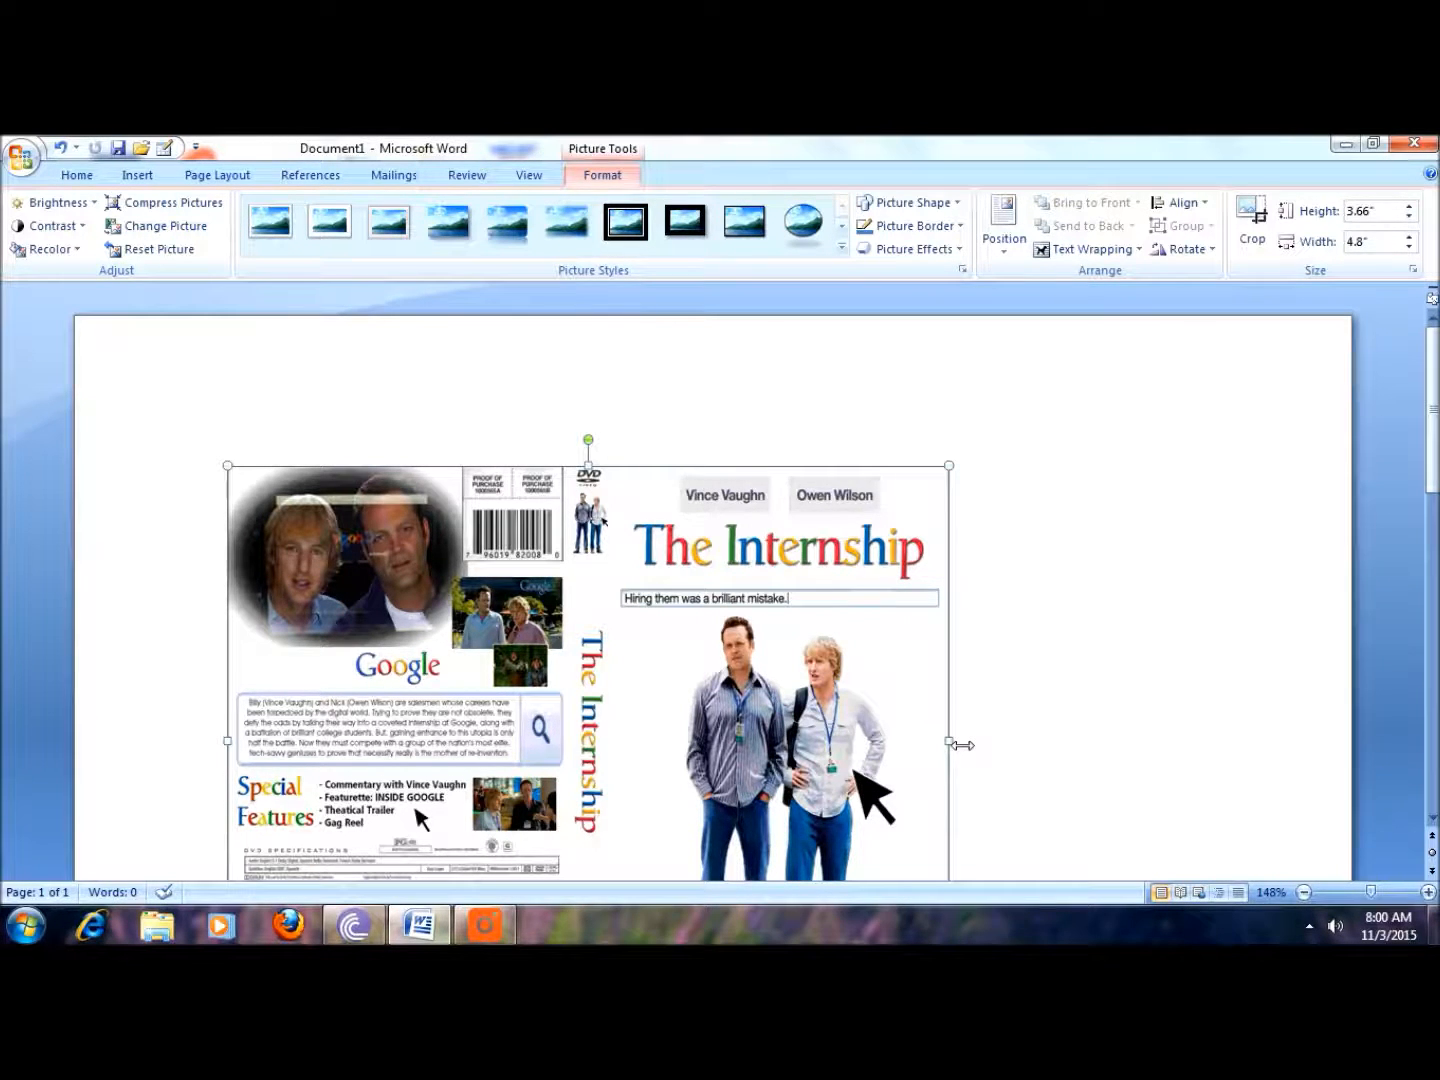
left_click_drag(949, 740, 868, 742)
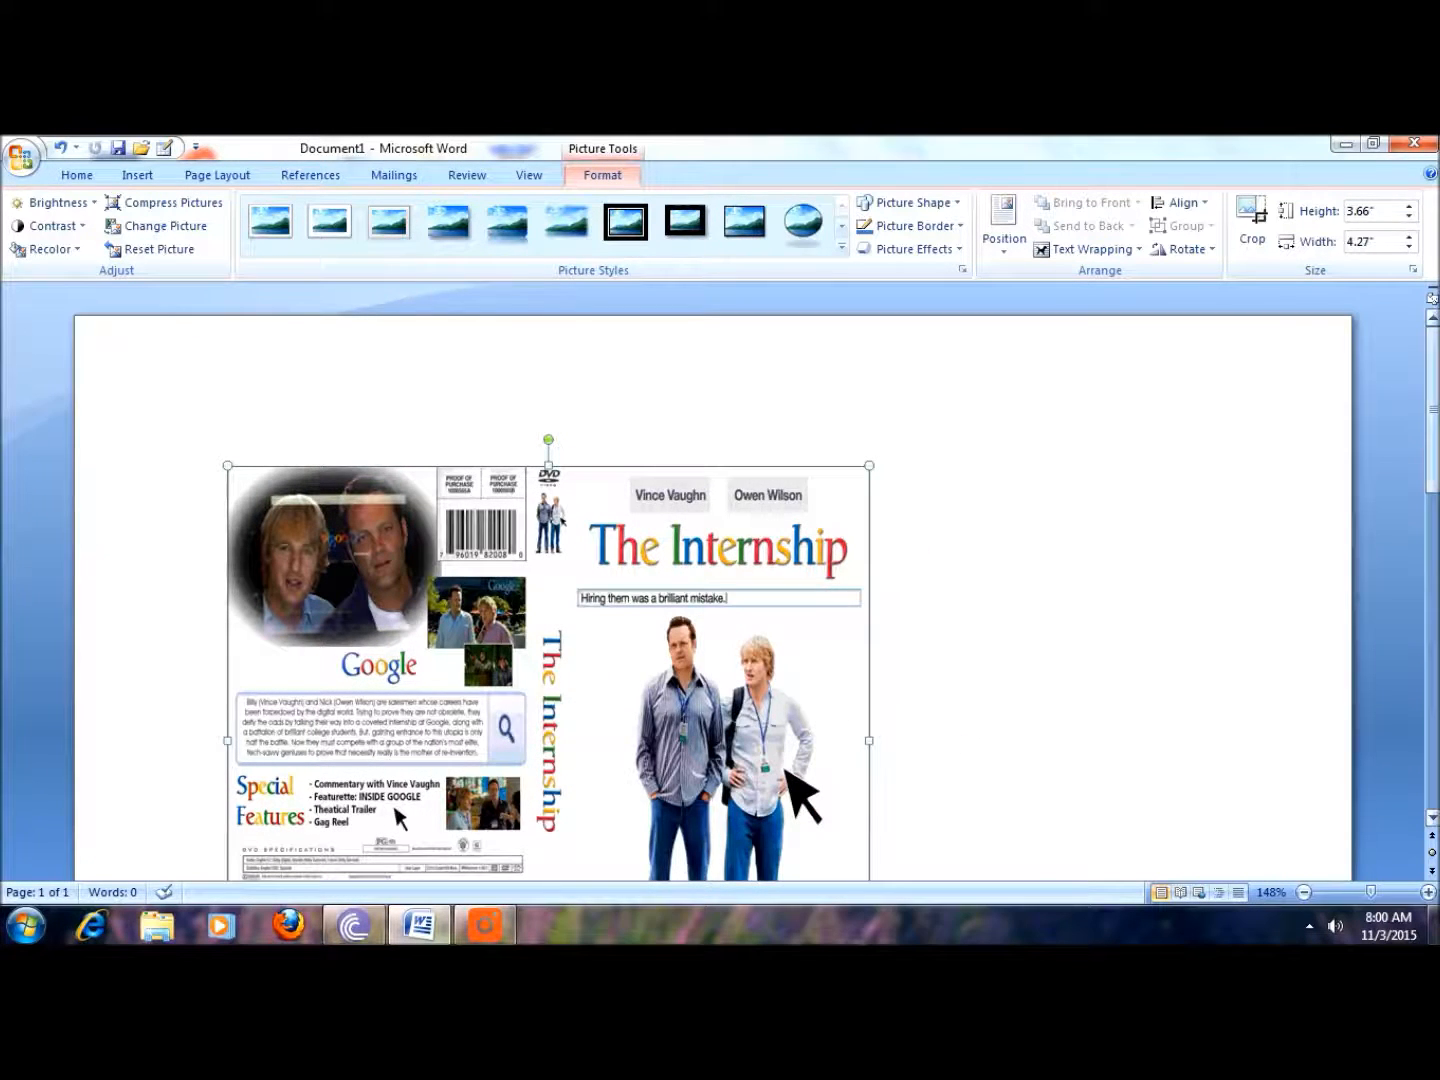
scroll(770, 592, "down", 6)
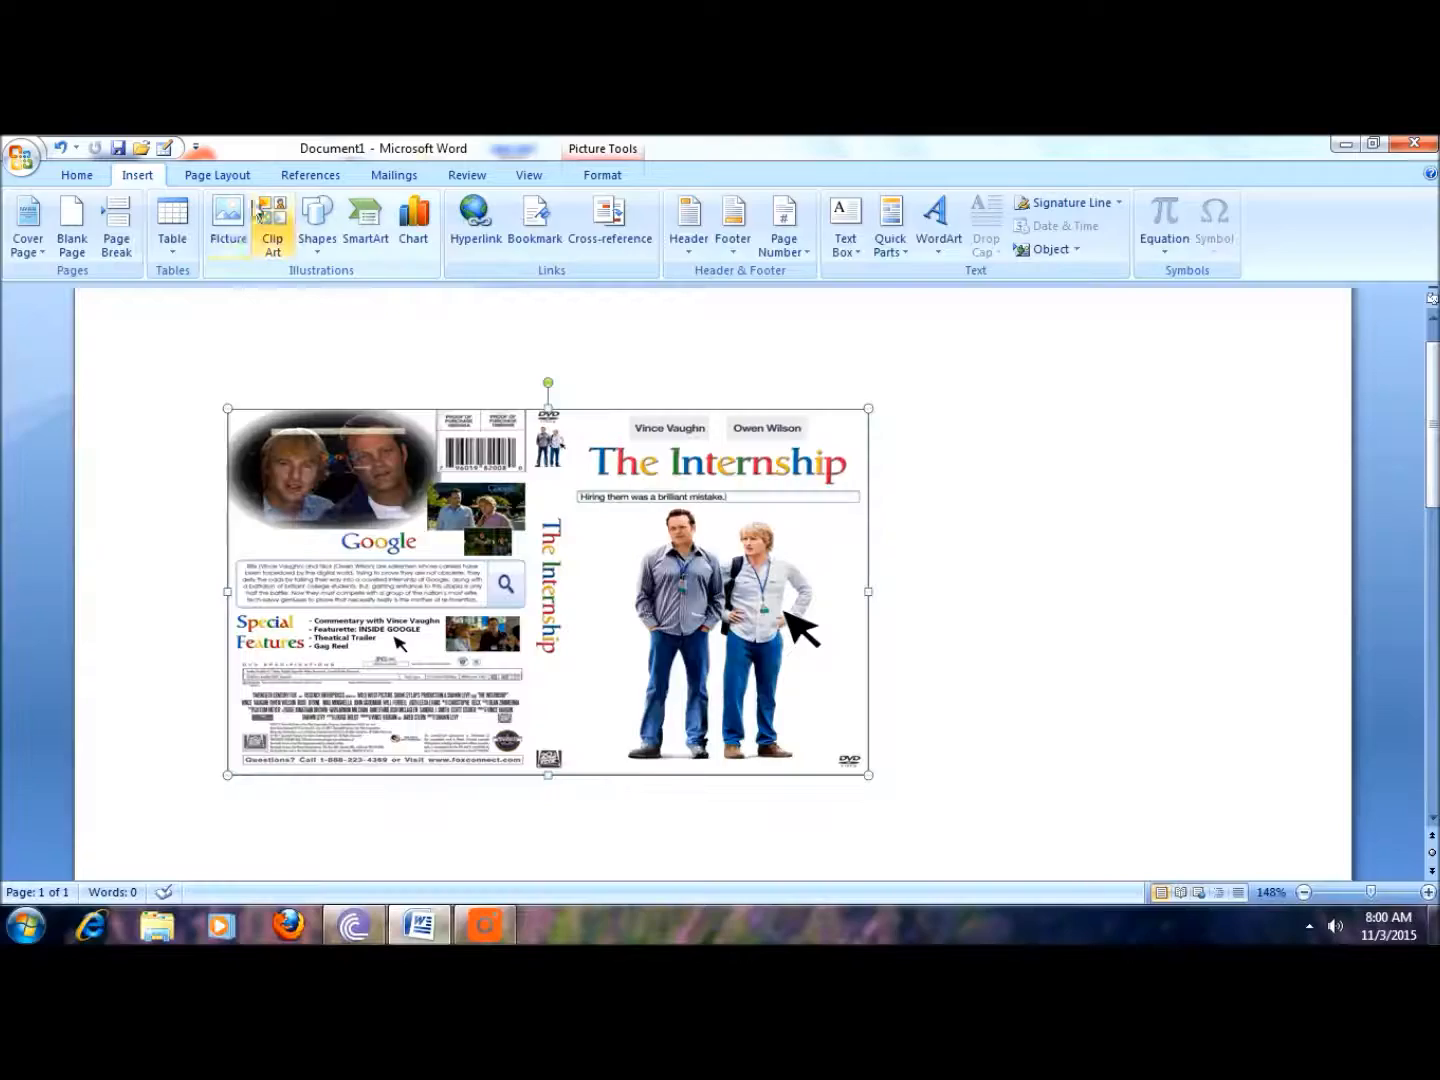
left_click(228, 225)
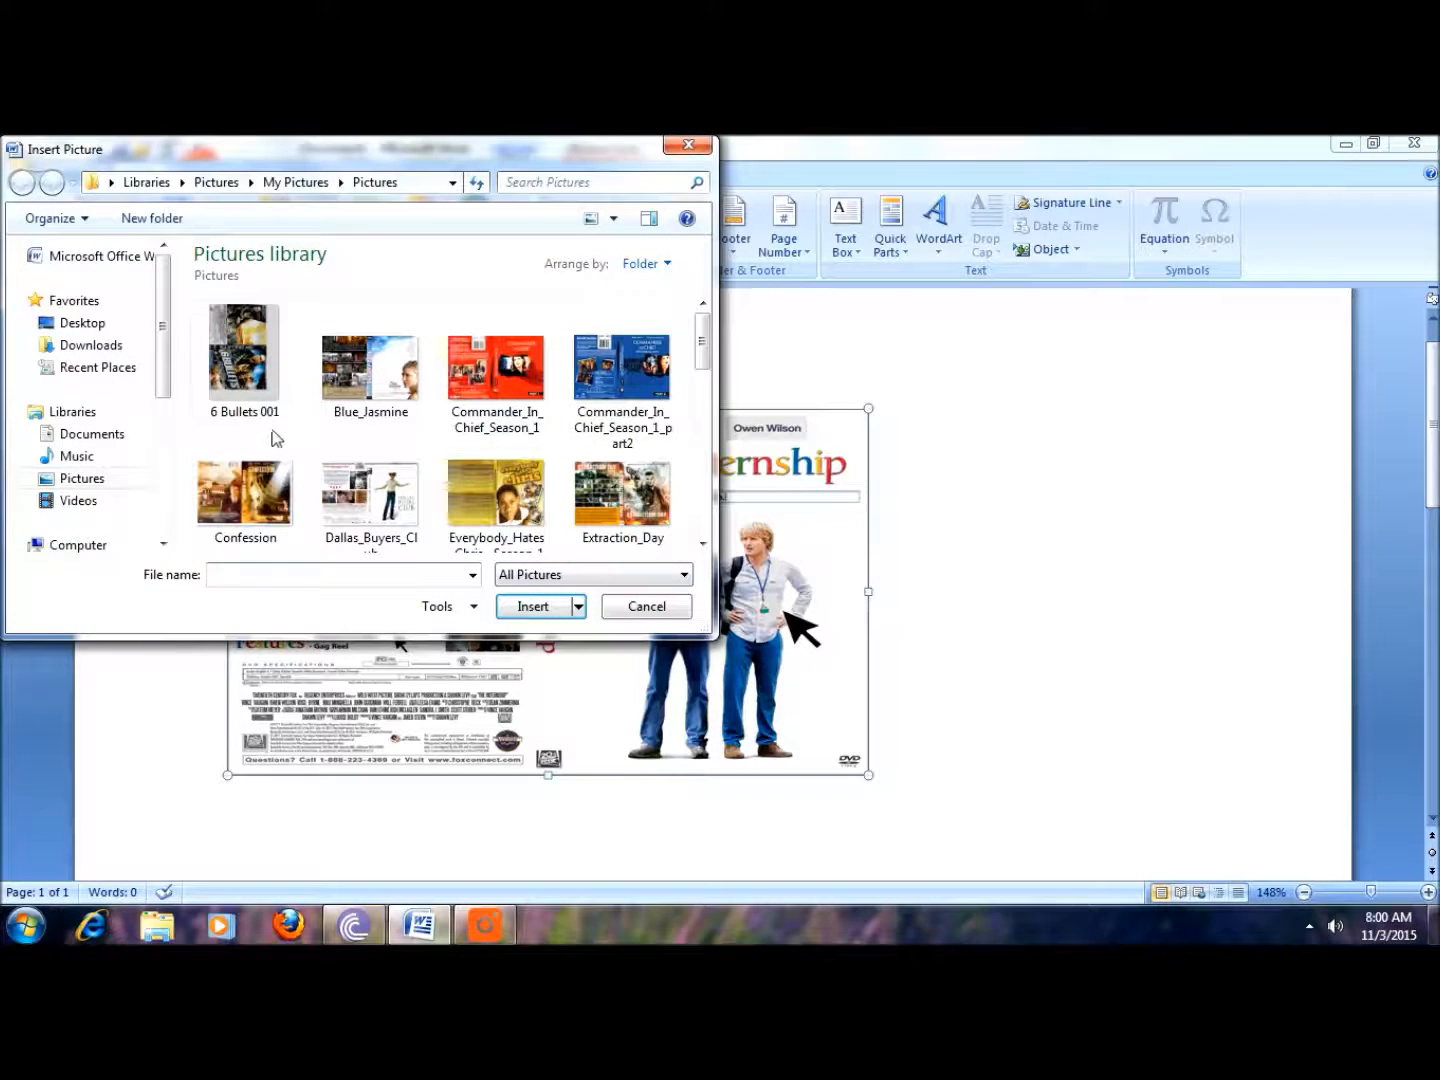
scroll(165, 319, "down", 4)
scroll(166, 346, "up", 3)
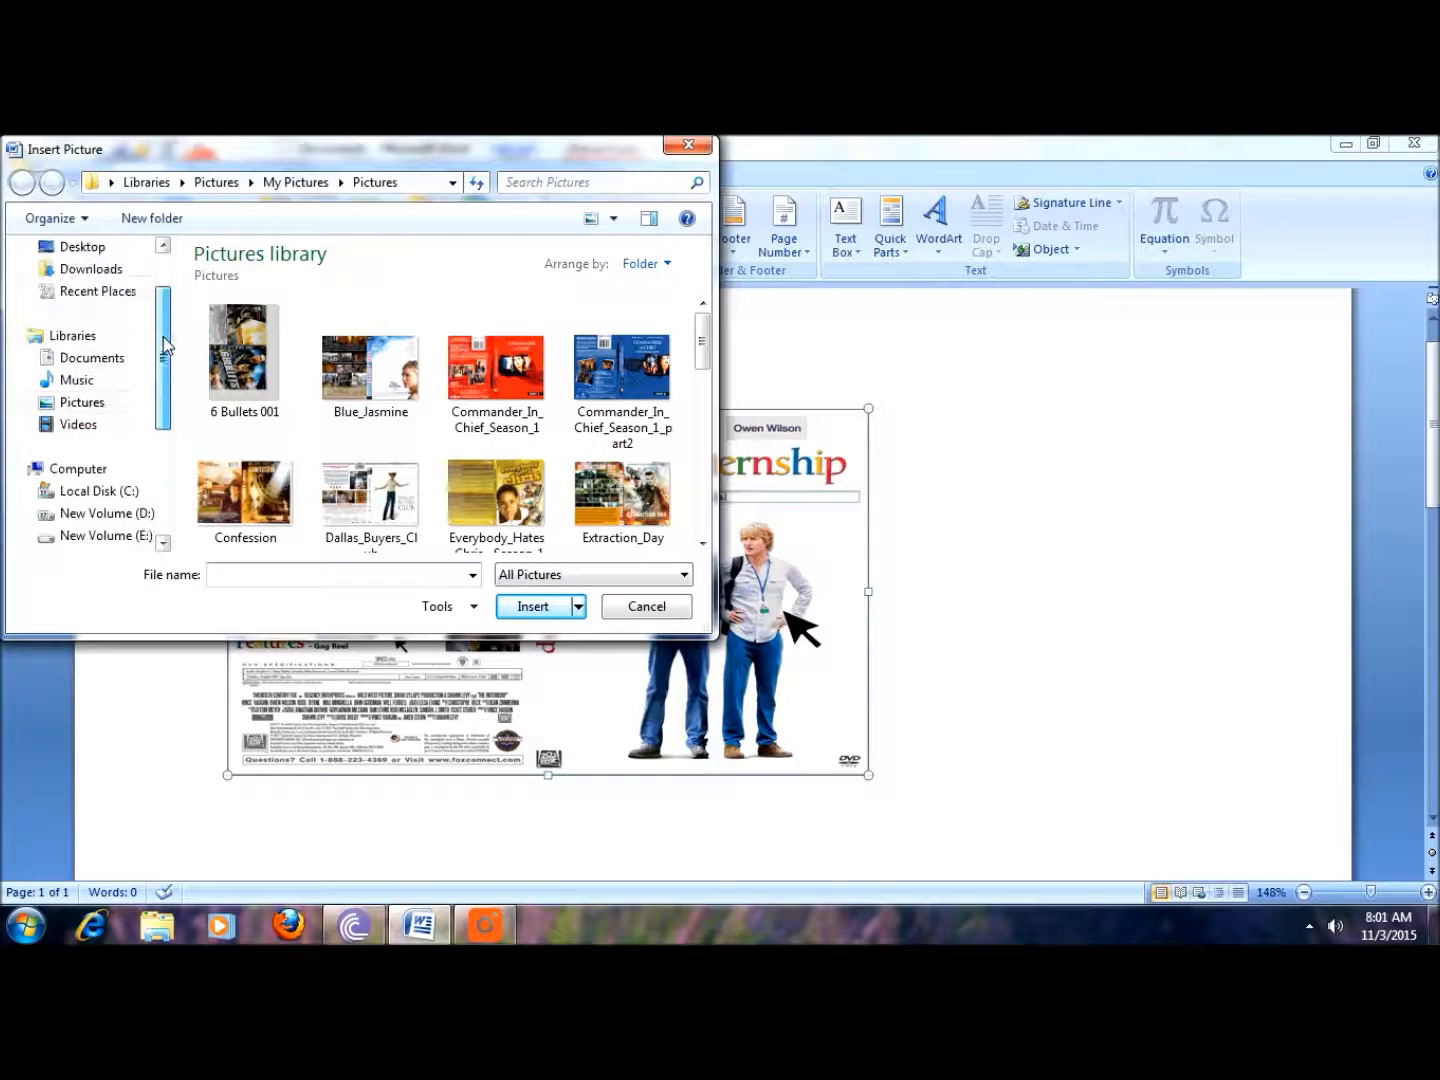
scroll(167, 367, "down", 1)
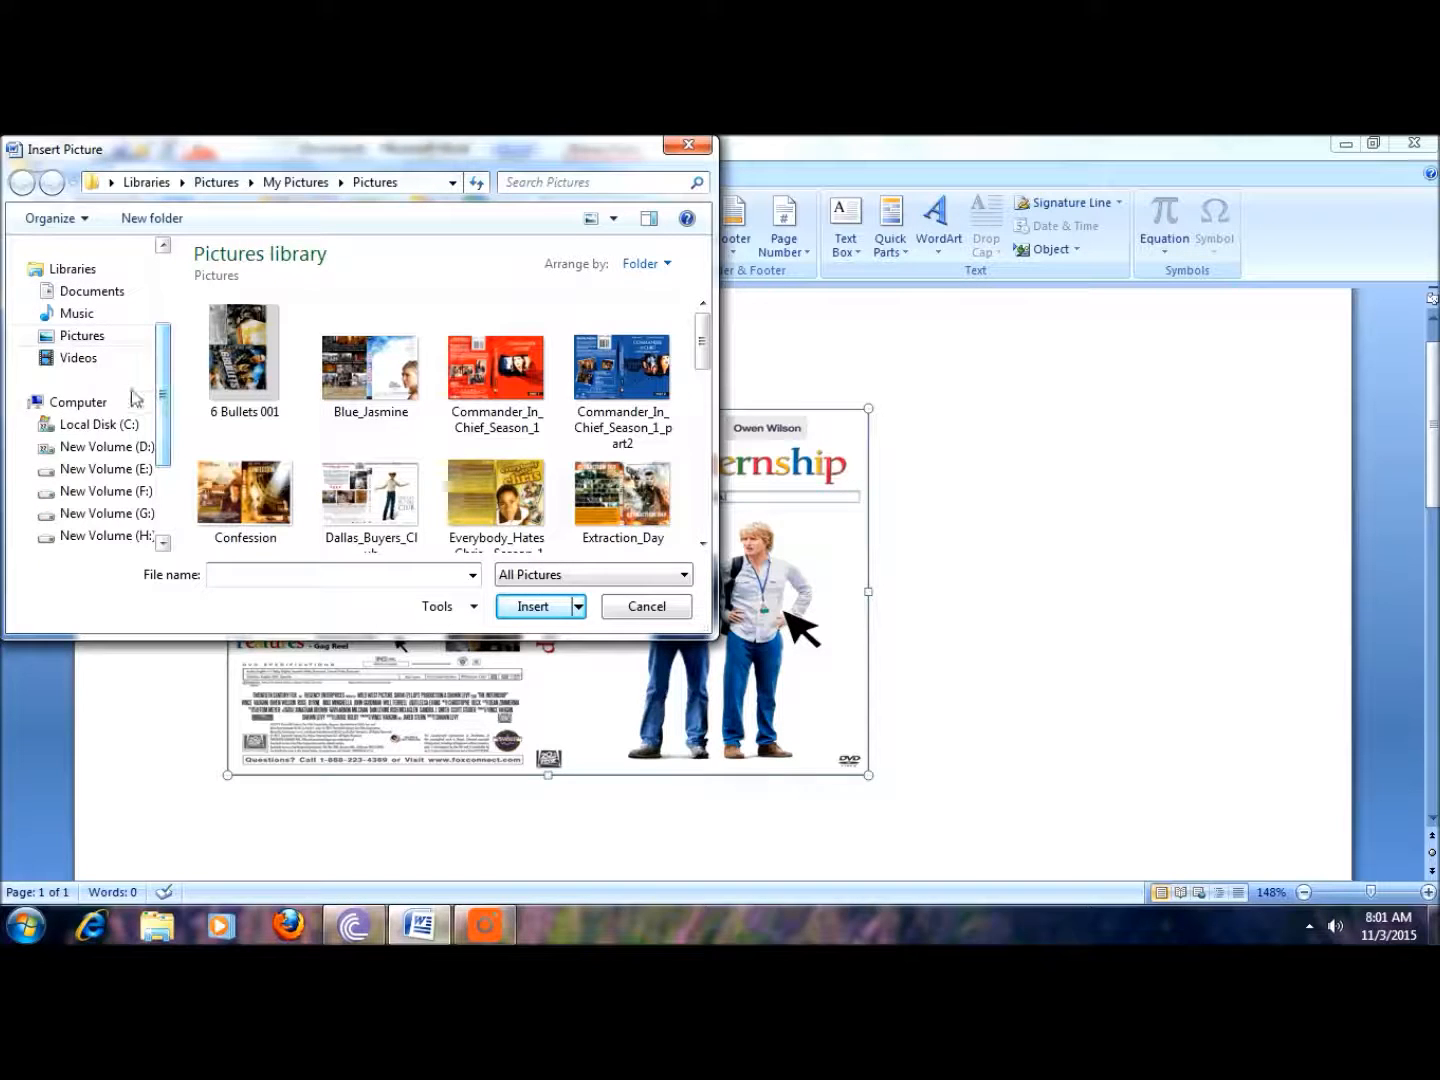
left_click(78, 403)
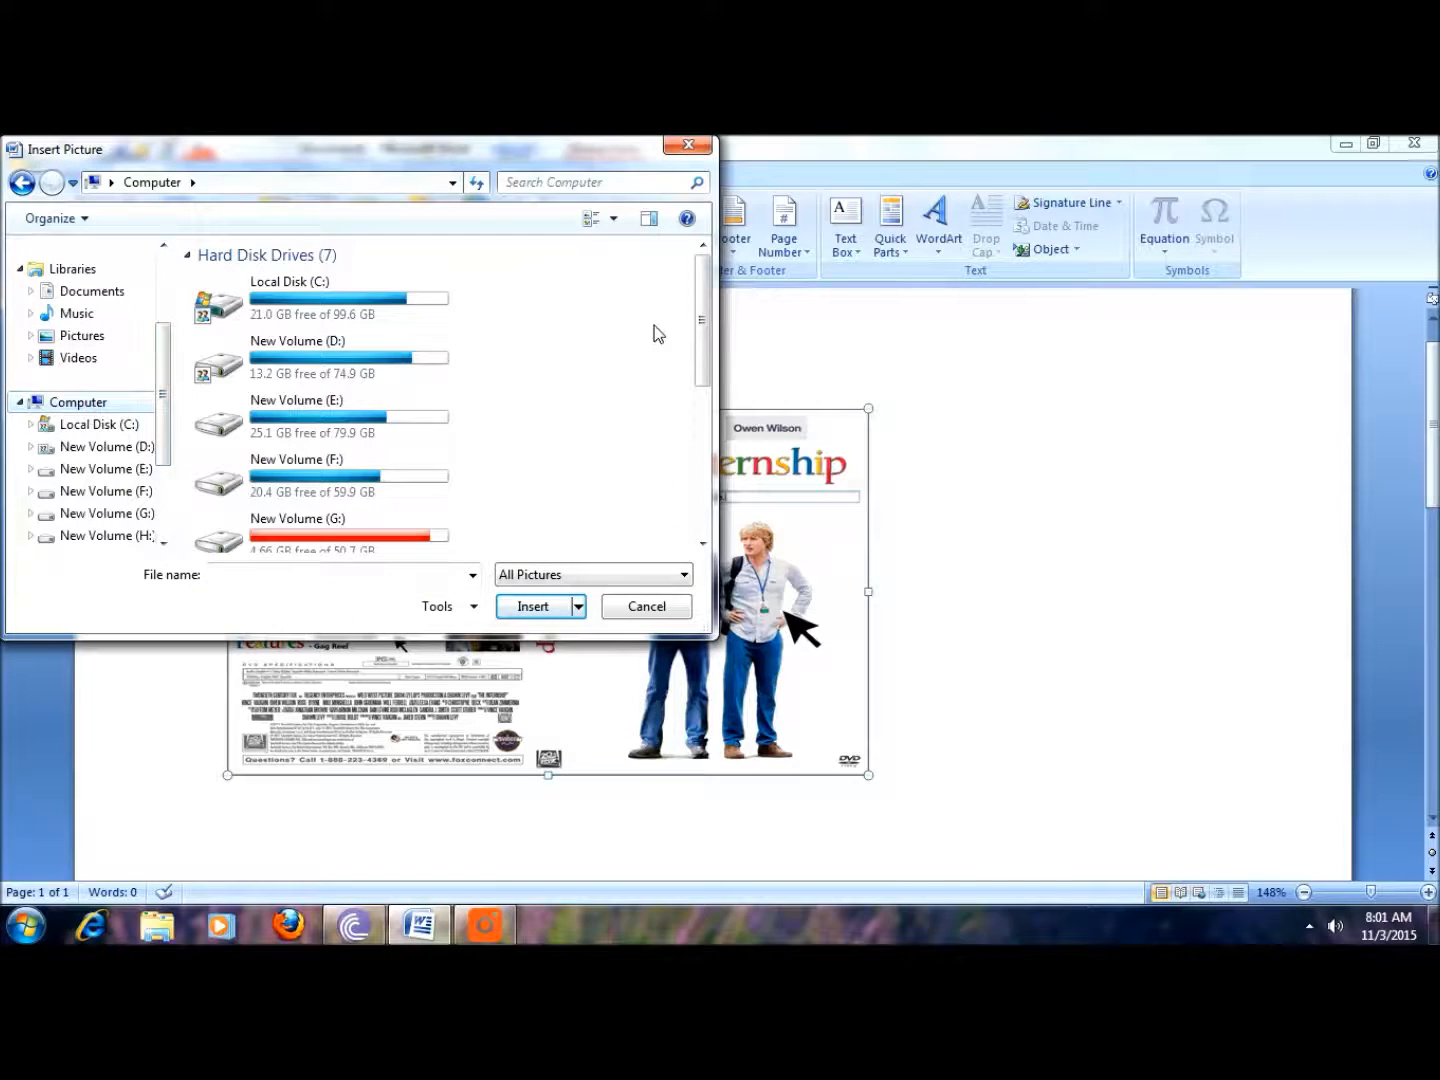
left_click_drag(700, 321, 703, 464)
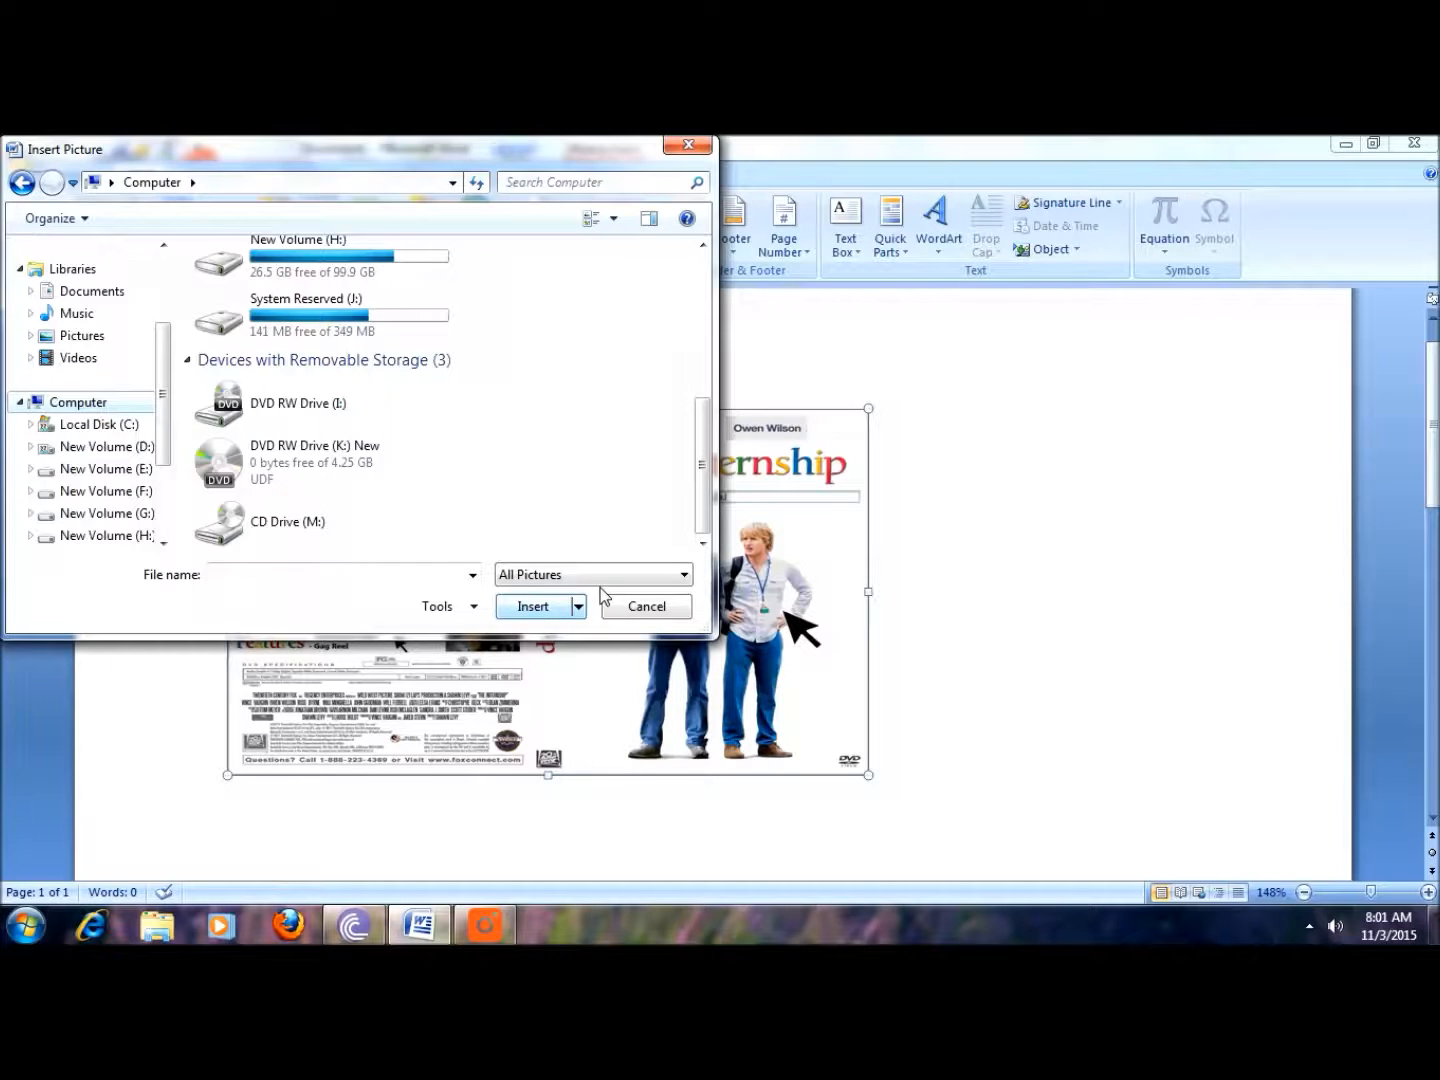
left_click(684, 609)
Step: Open the Clip Art task pane beside the document
left_click(272, 225)
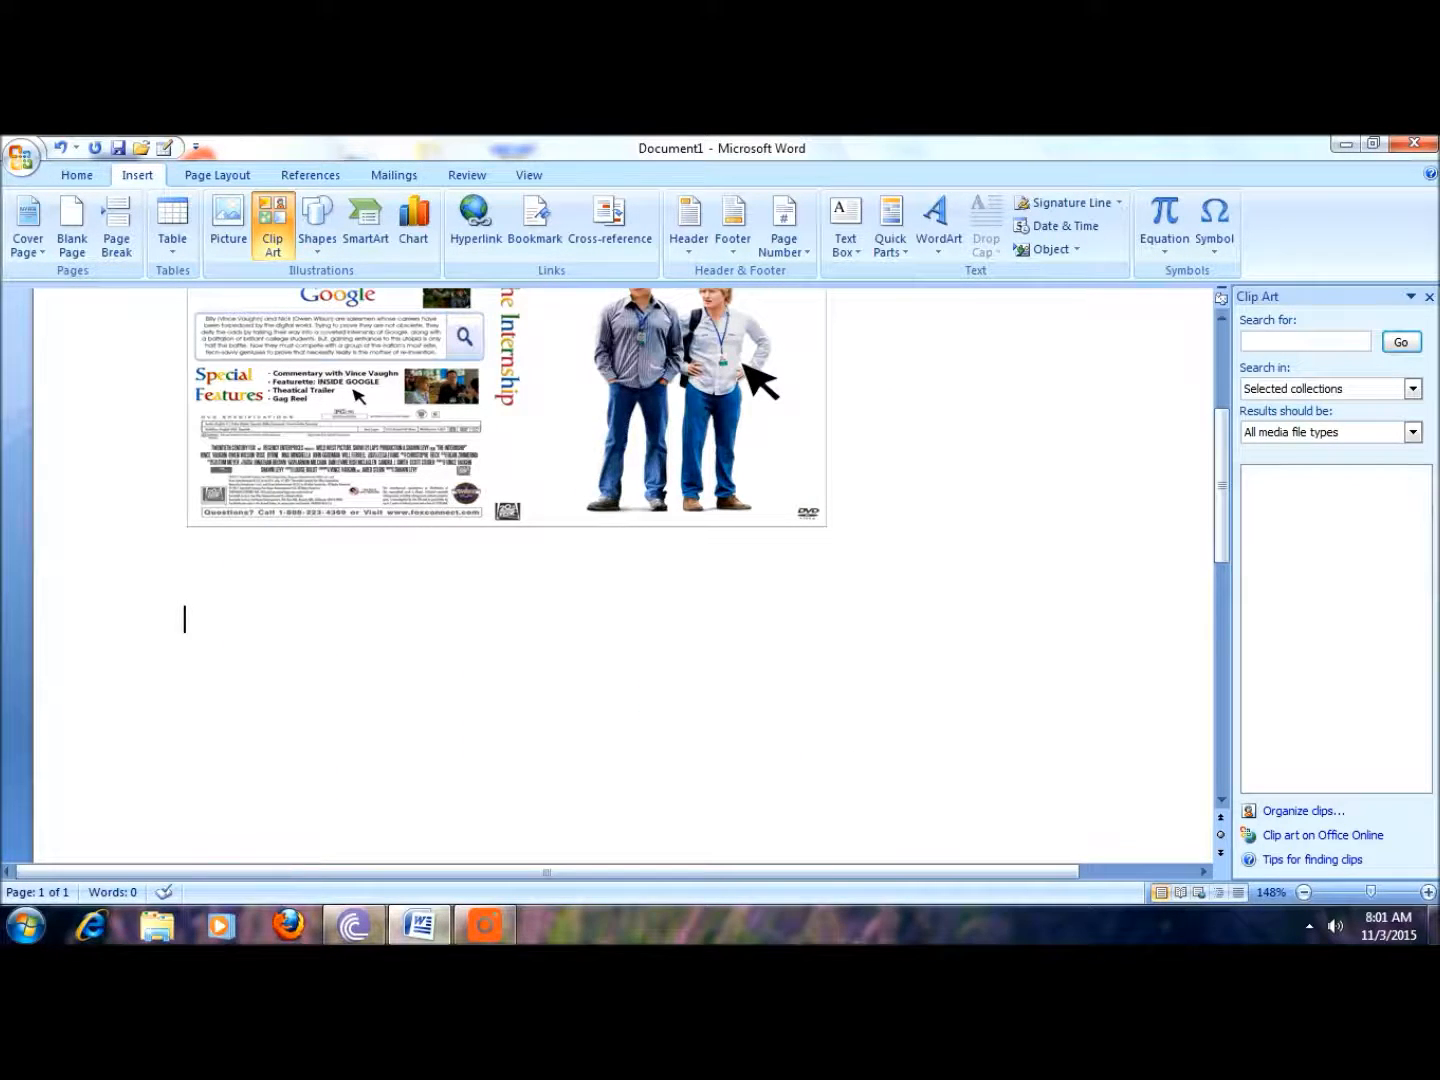
scroll(620, 575, "up", 3)
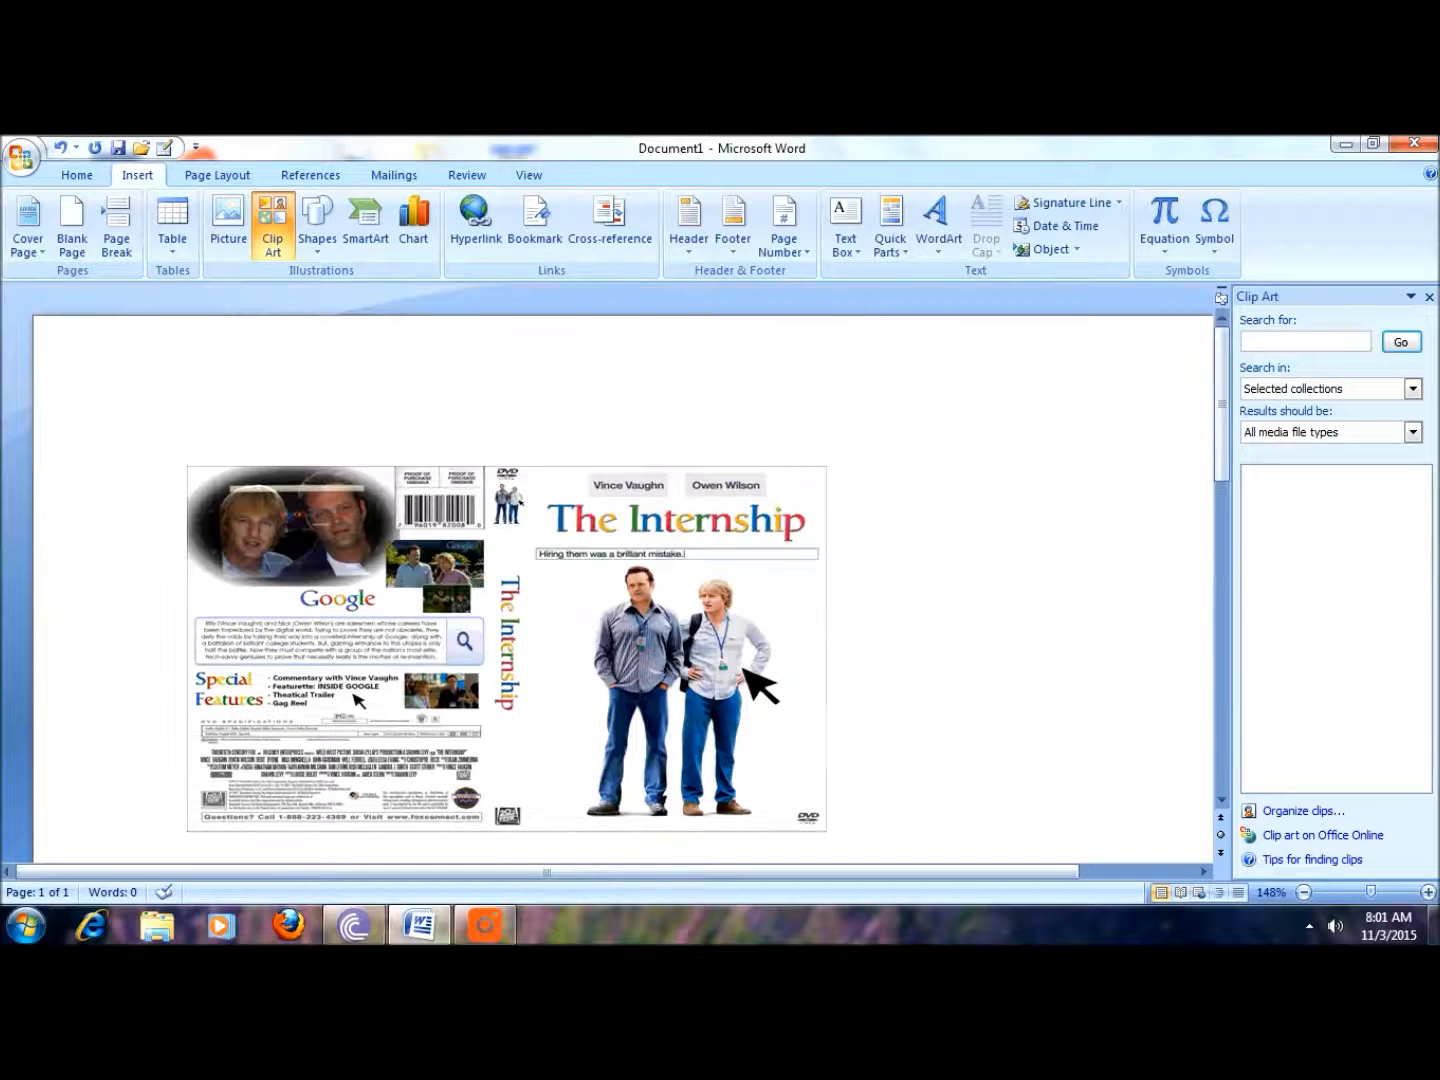
scroll(185, 772, "down", 2)
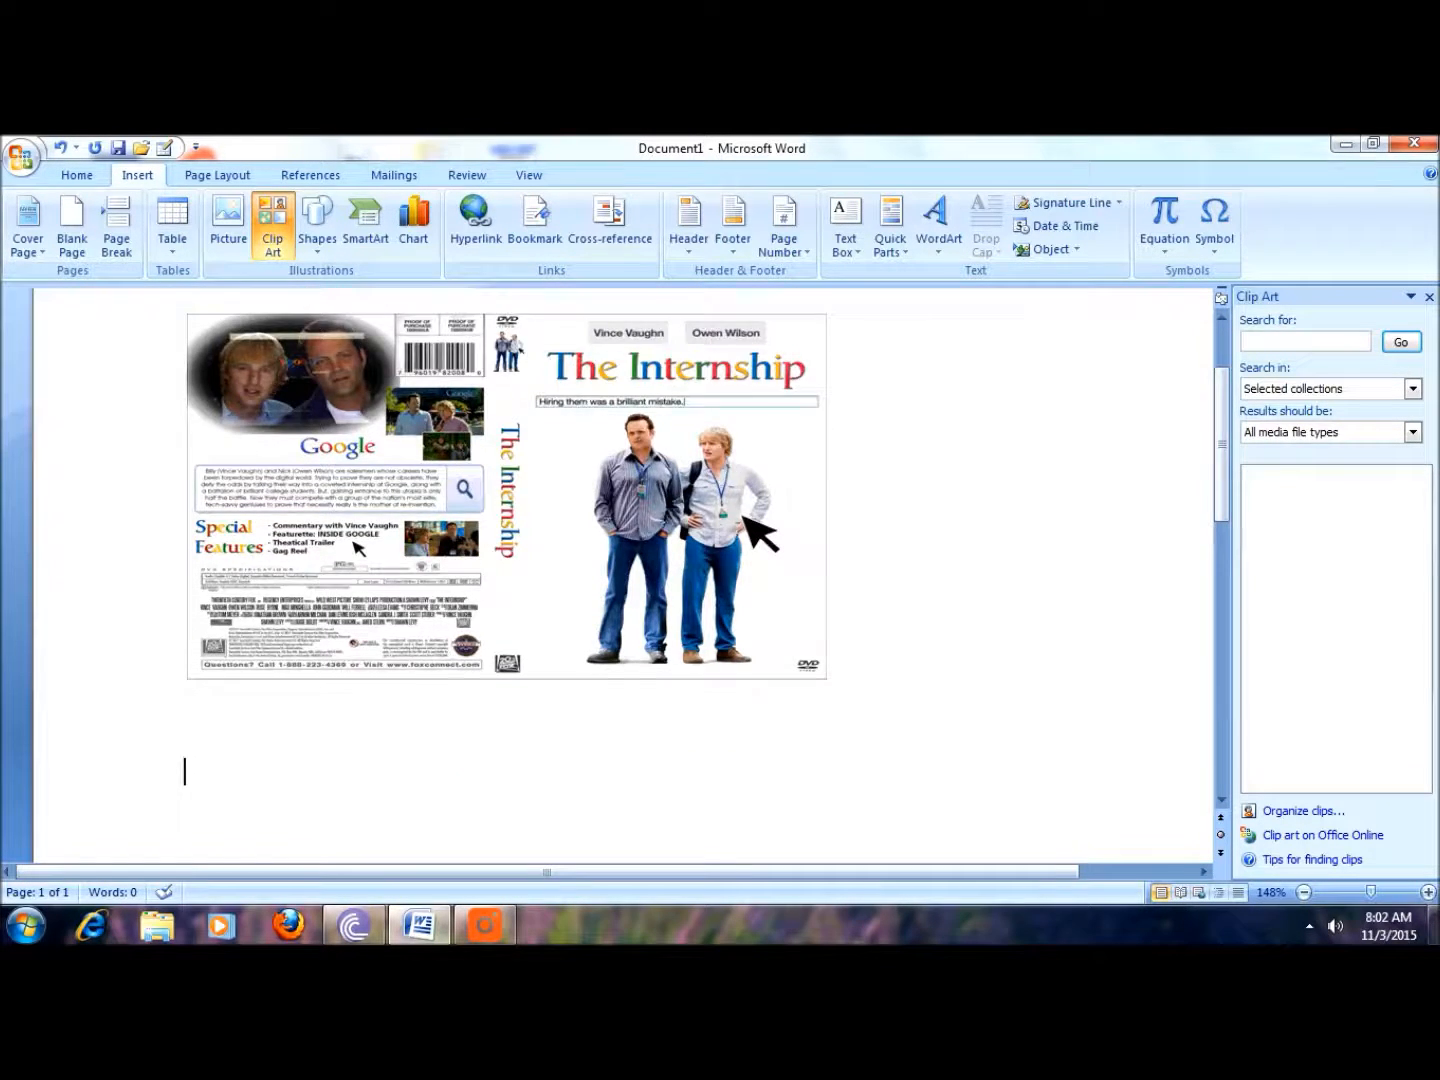
scroll(185, 772, "up", 1)
Step: Draw a rectangle about 1.47 in wide and 0.59 in high on the page below the picture
left_click(326, 250)
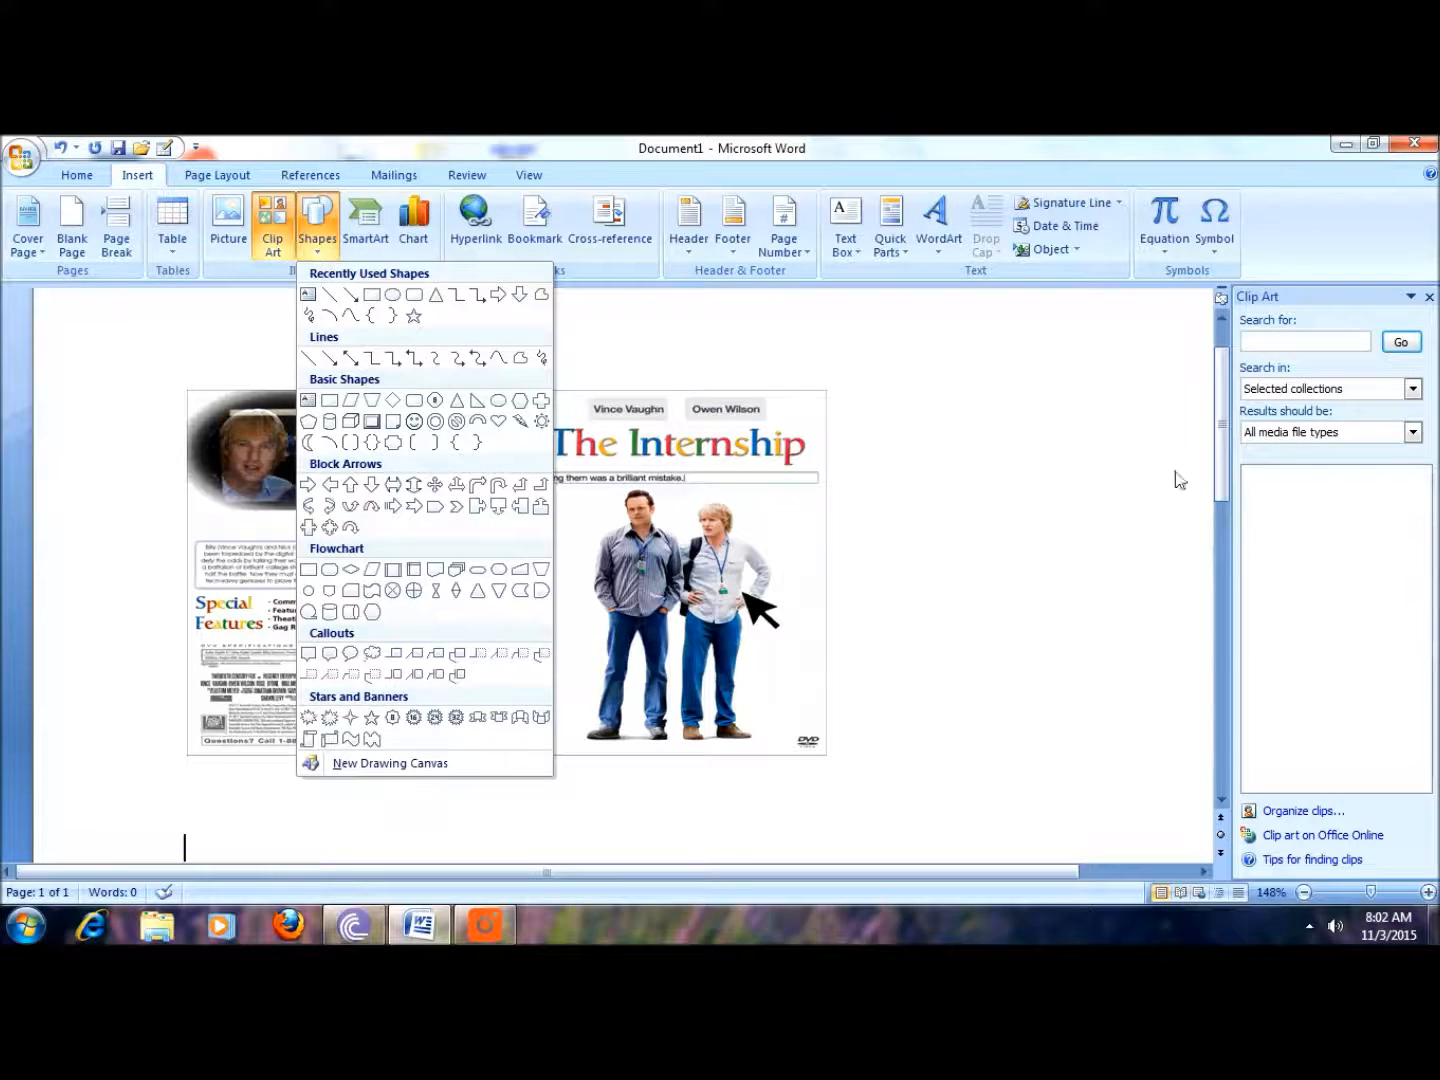
left_click_drag(1222, 446, 1202, 569)
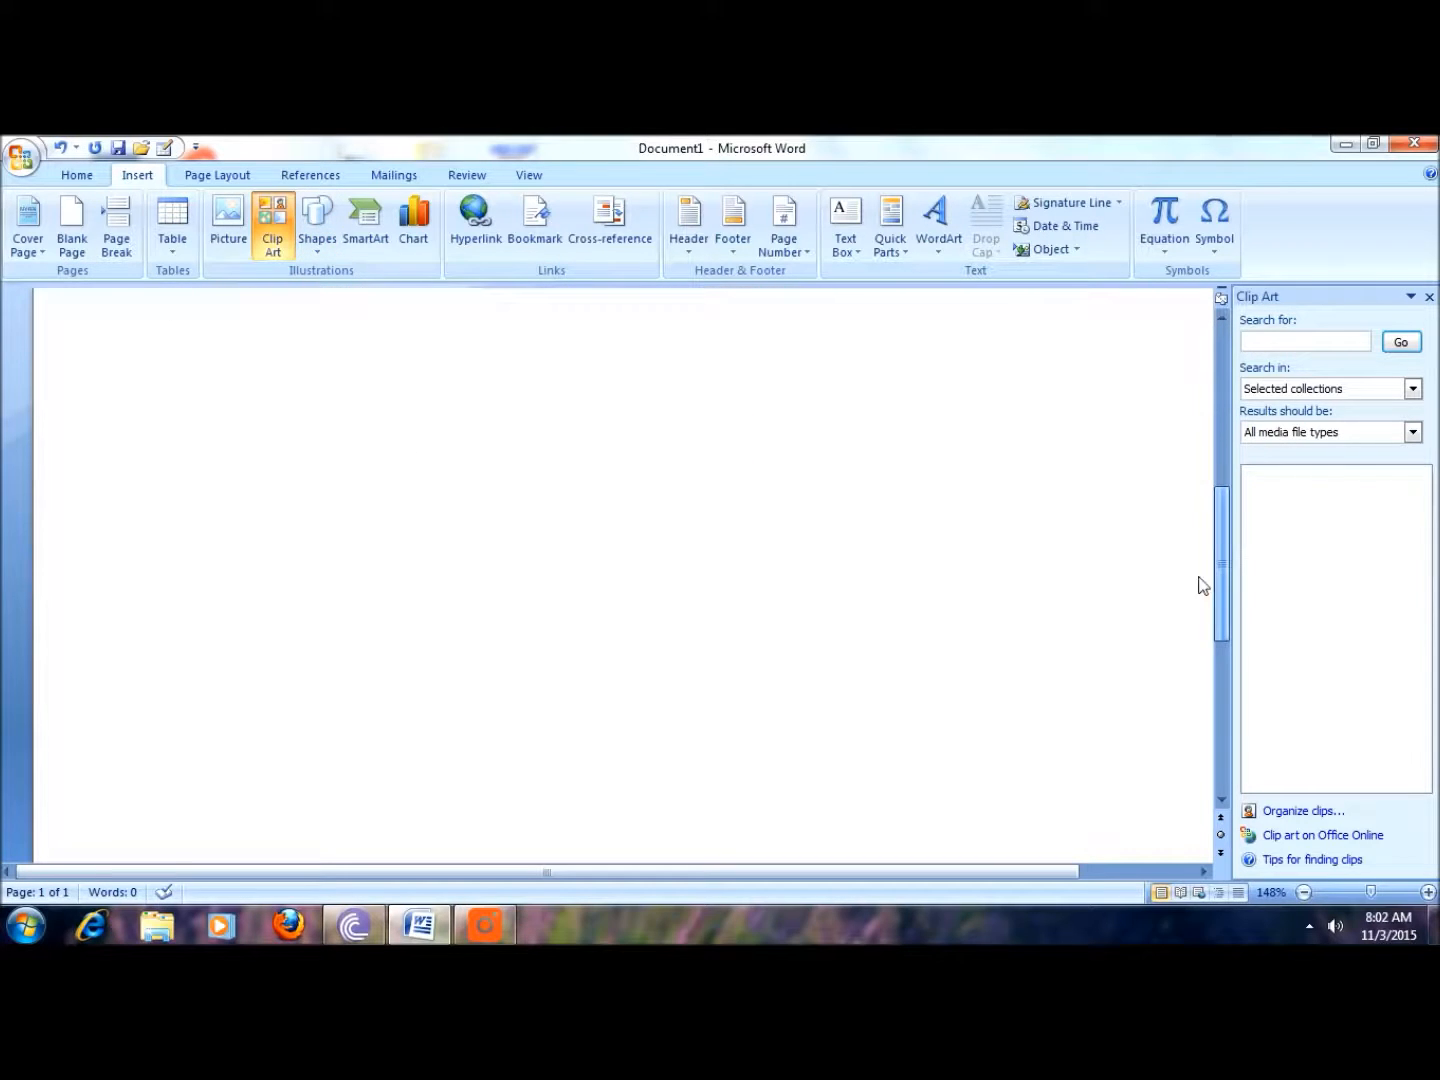
left_click(322, 232)
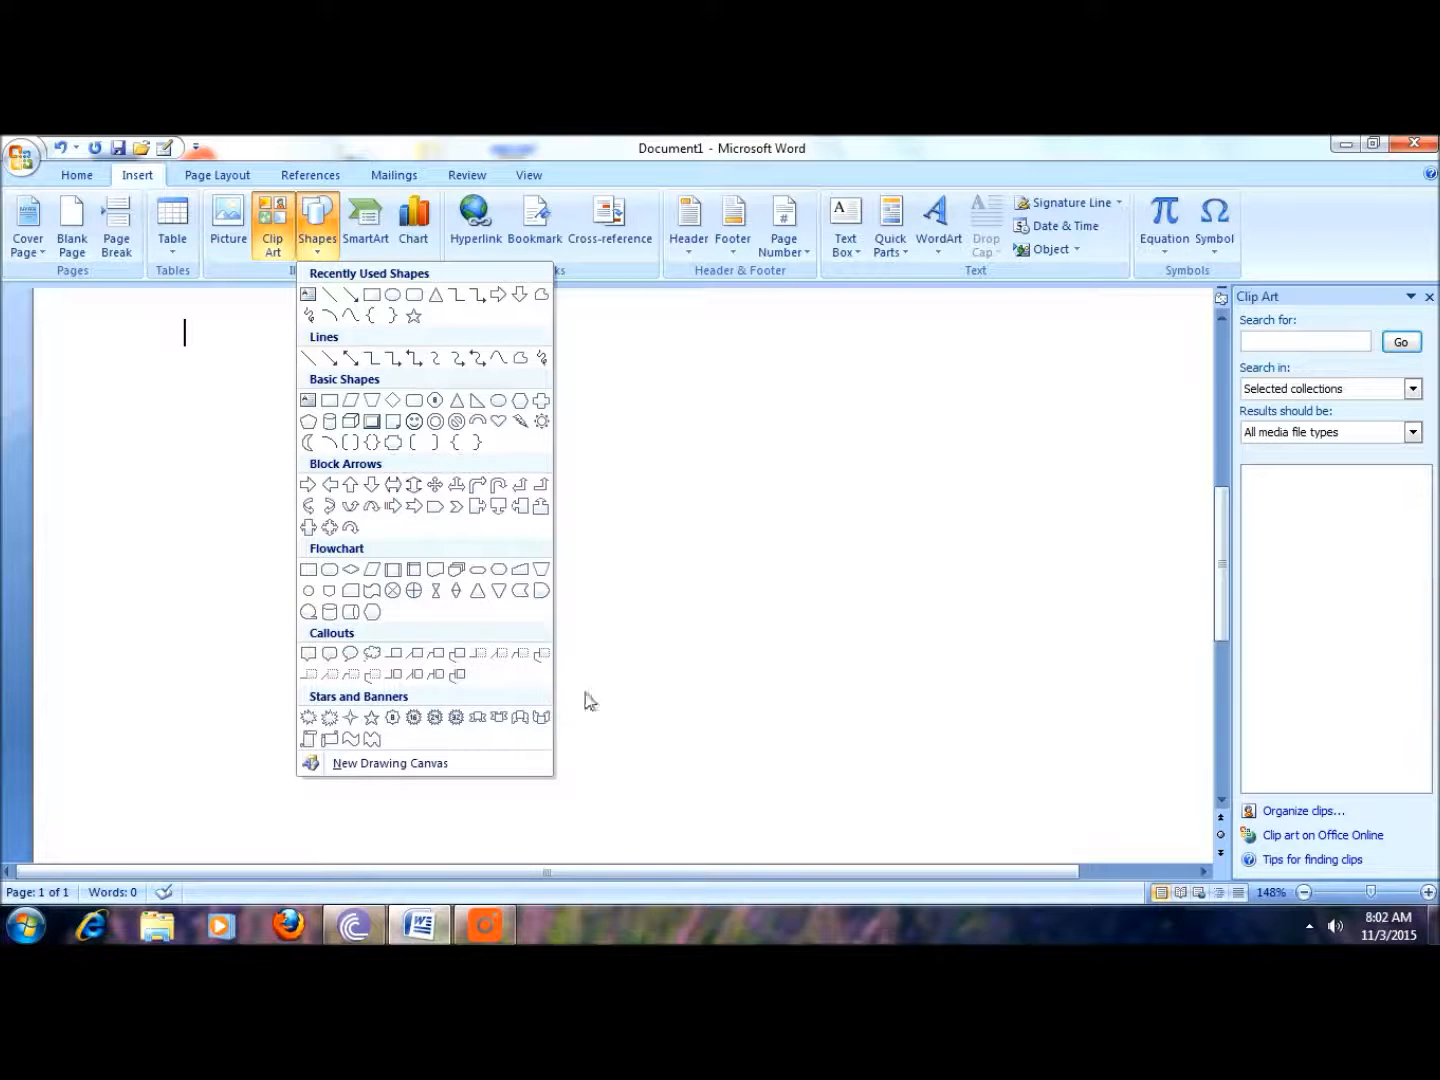
left_click(654, 566)
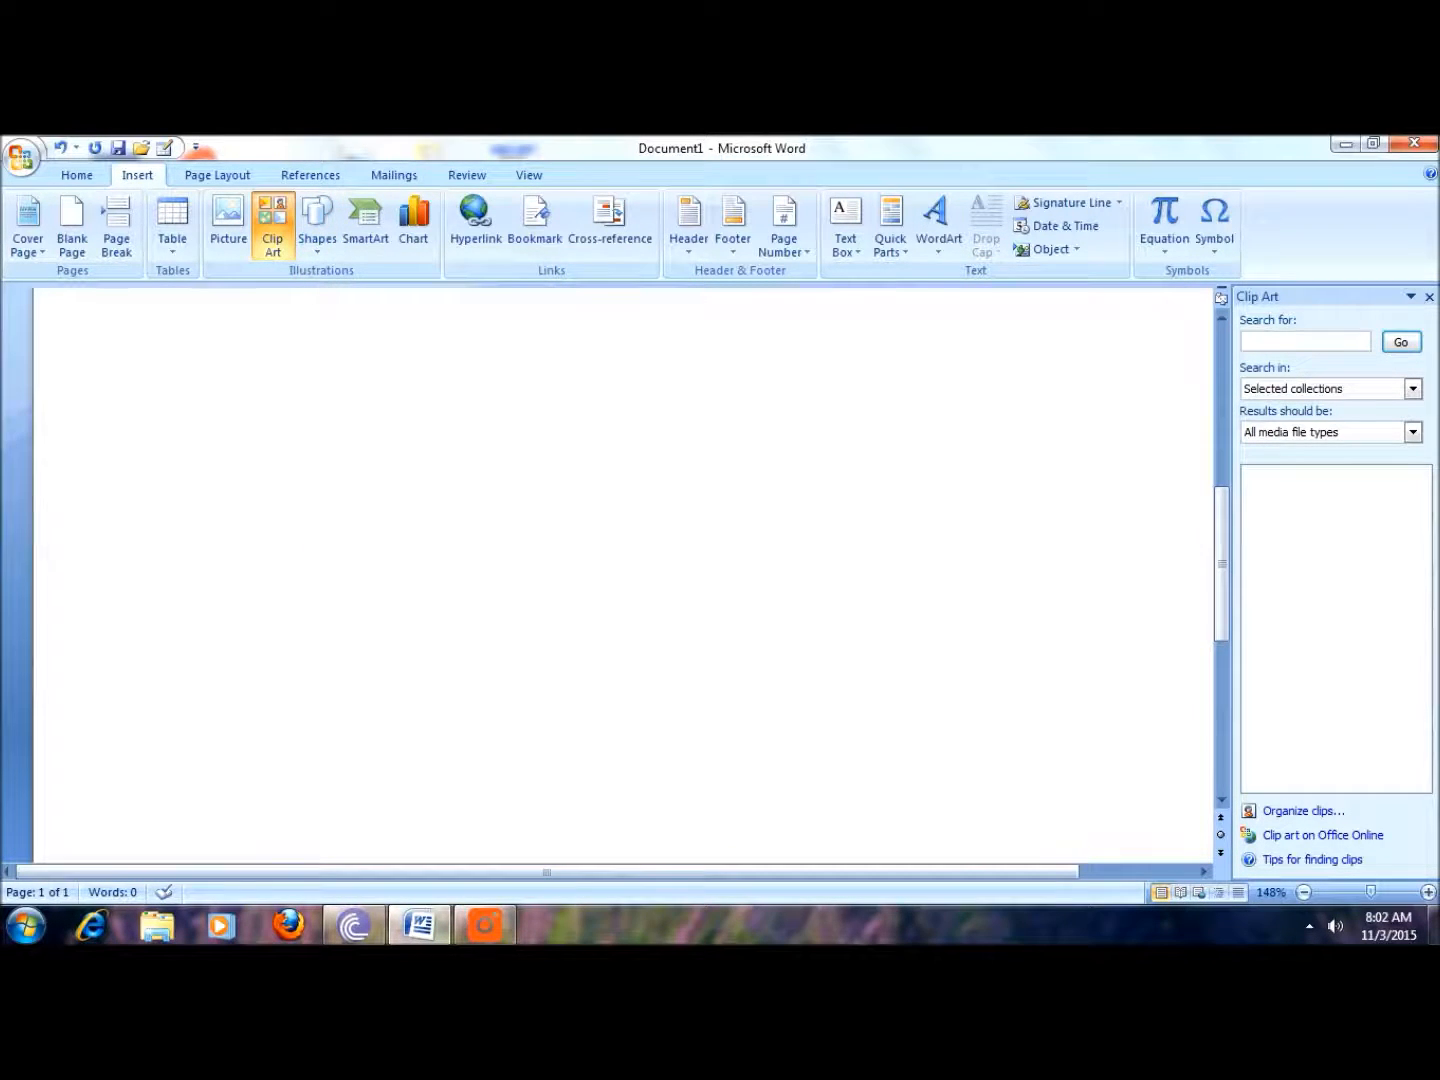
left_click(317, 240)
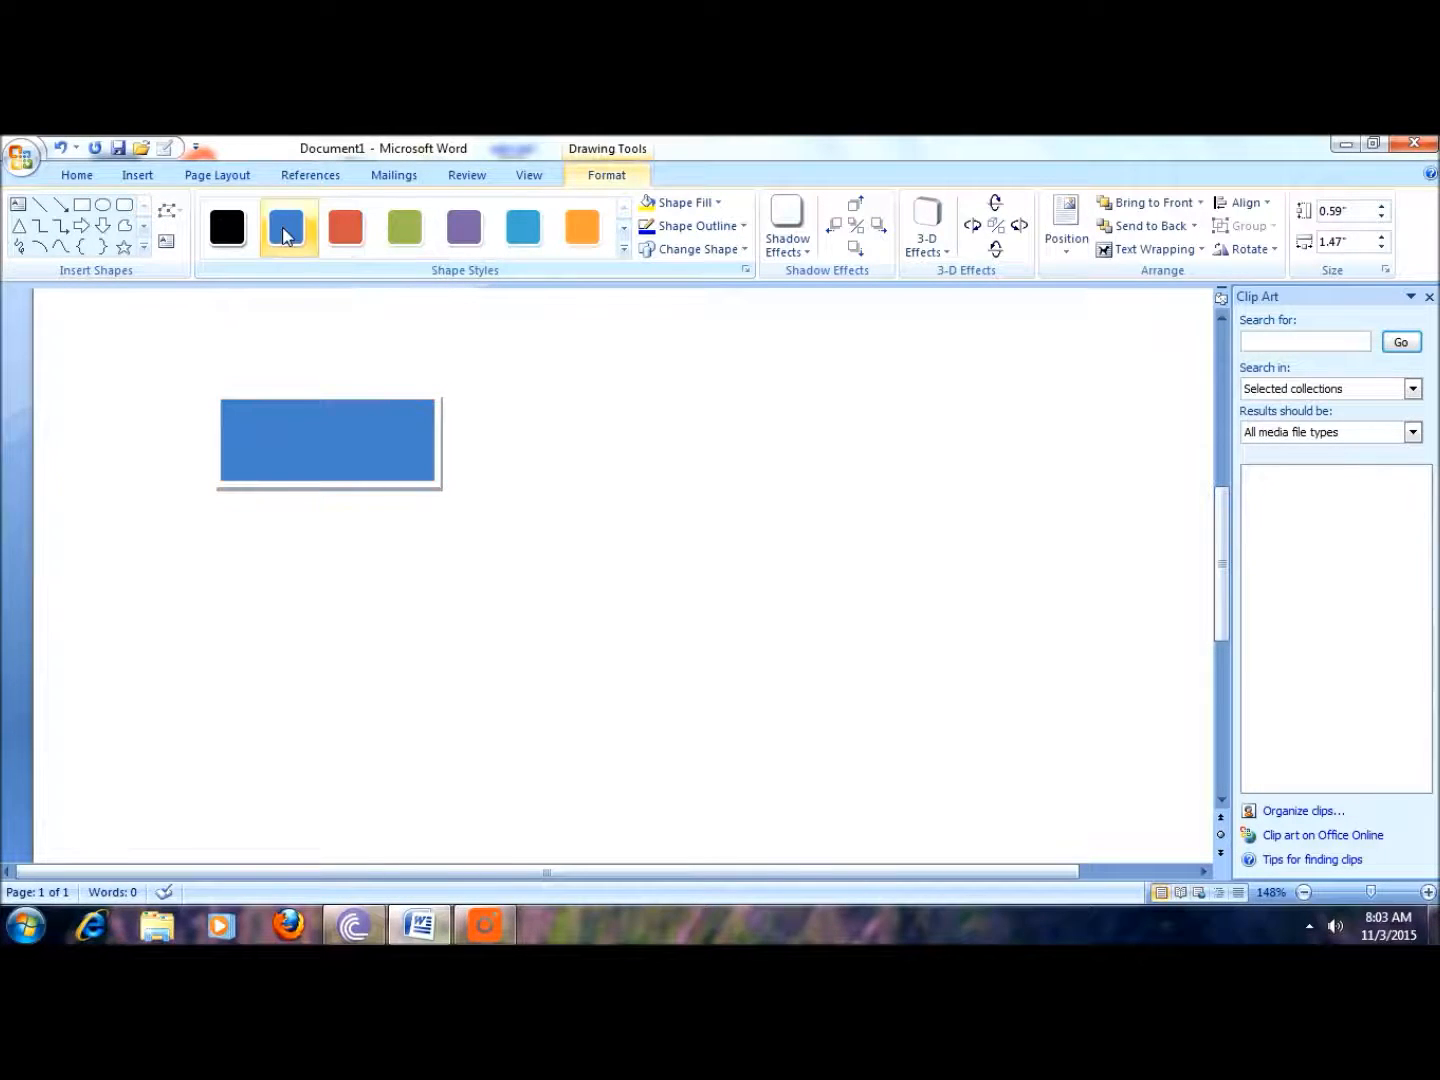
Step: Draw an arrow about 1.28 in long from the rectangle's right edge
left_click(60, 204)
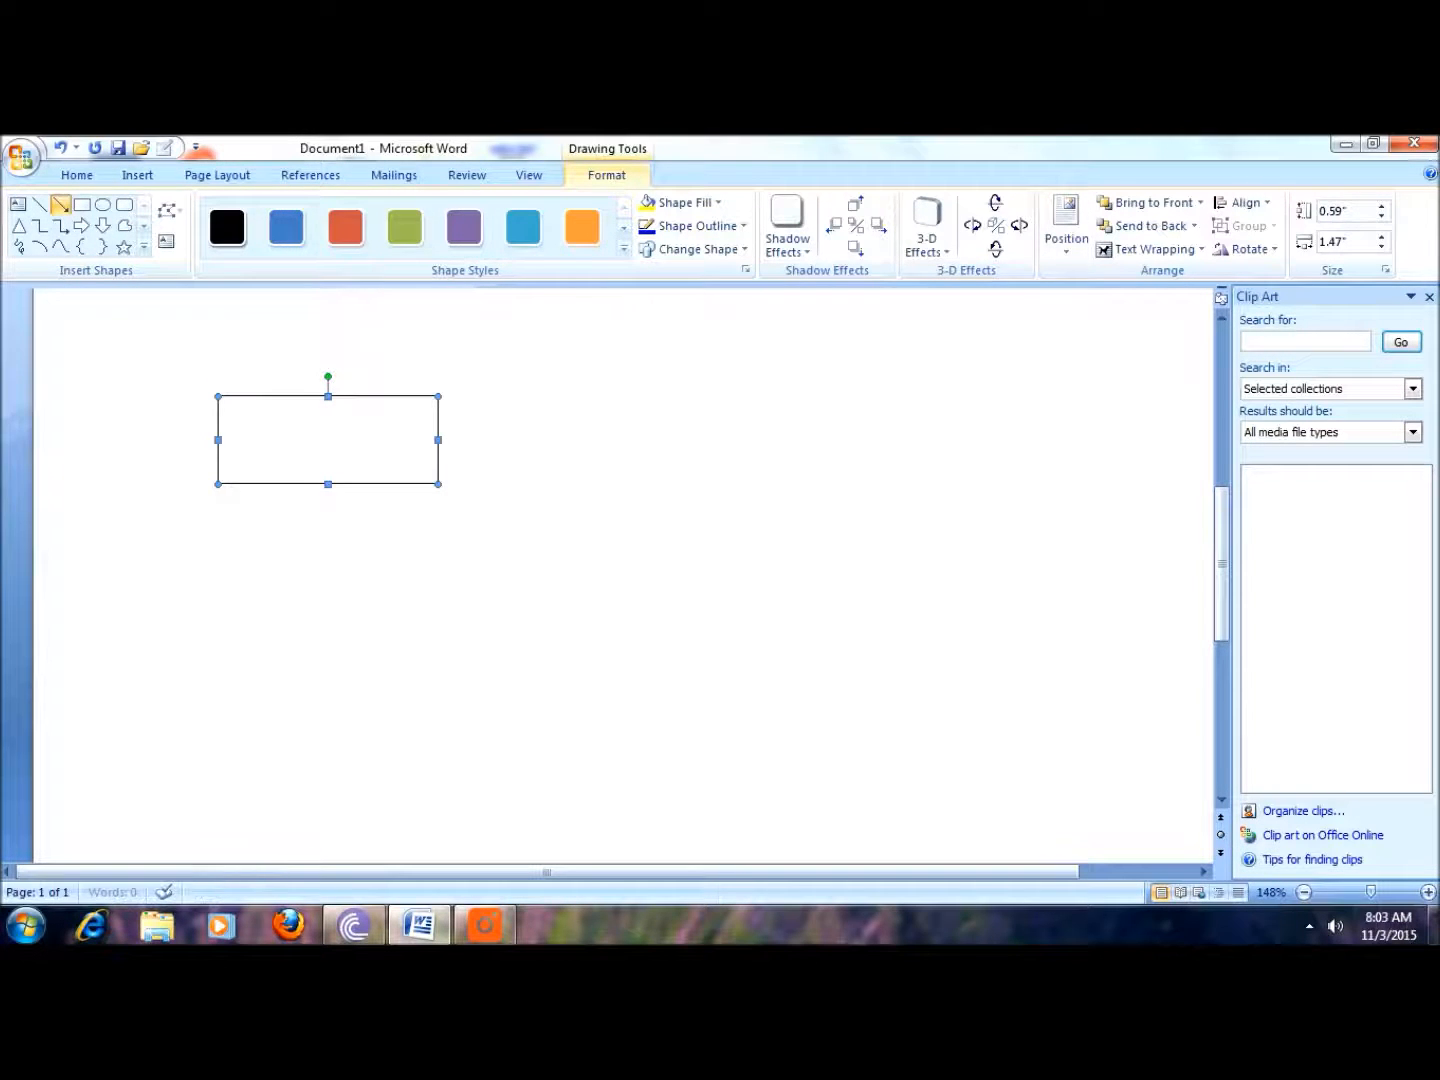
mouse_move(634, 450)
left_mouse_down()
mouse_move(635, 426)
mouse_move(635, 454)
left_mouse_up()
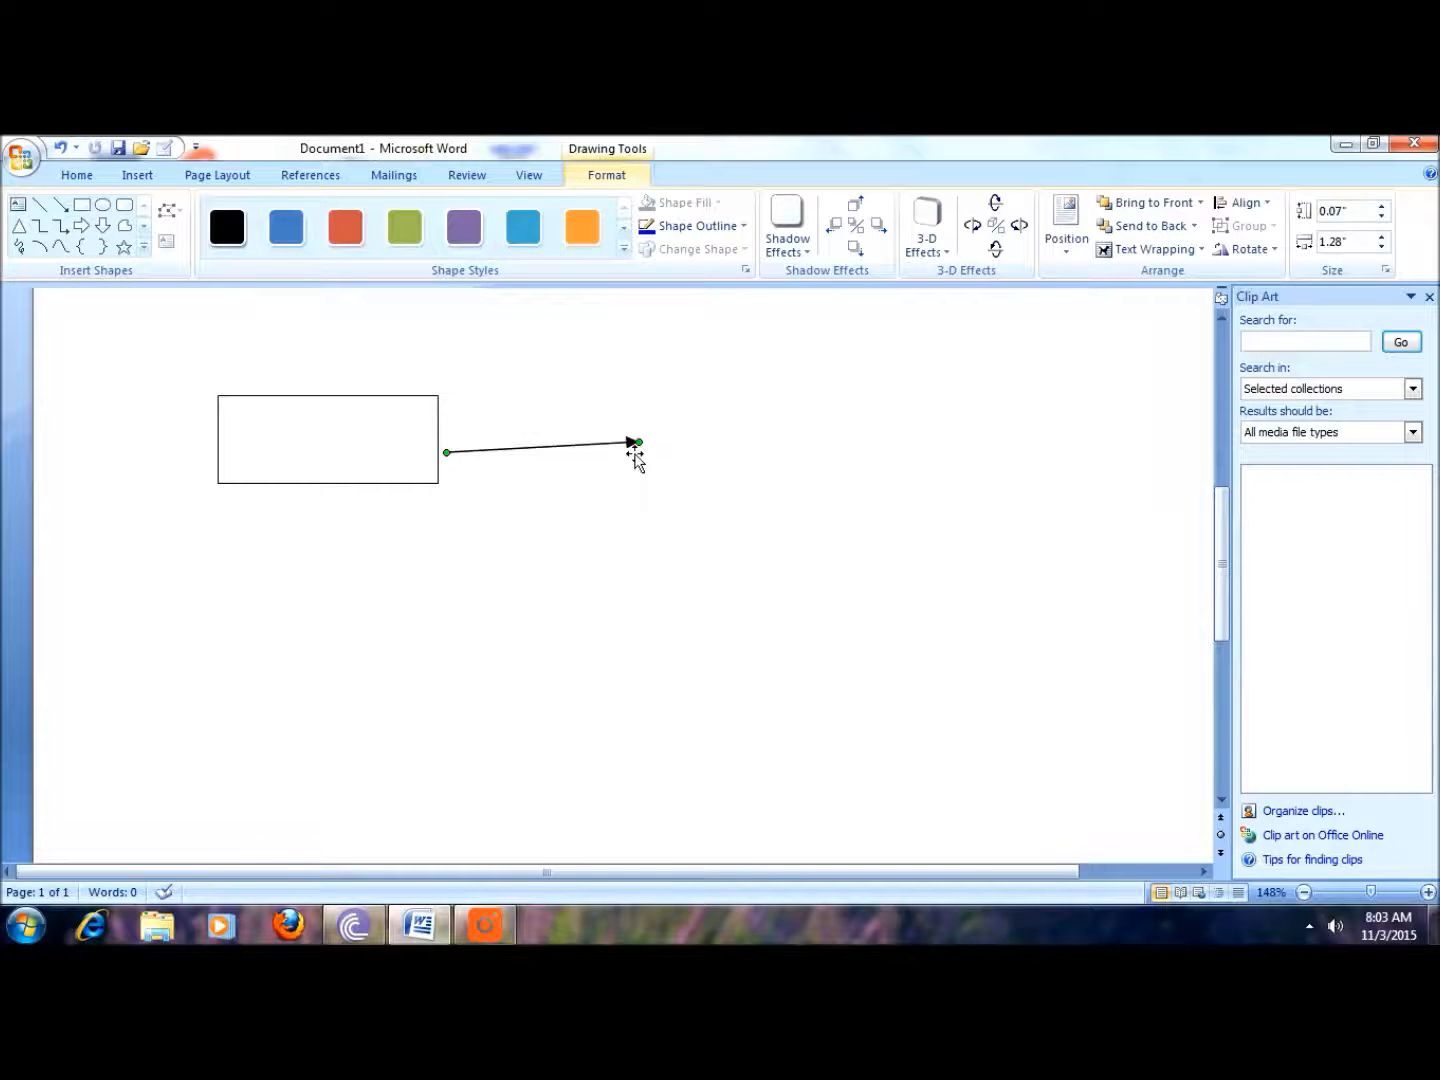
left_click_drag(447, 444, 447, 441)
left_click(365, 345)
Step: Draw an oval at the arrow's tip and a line from the rectangle down to a triangle
left_click(138, 179)
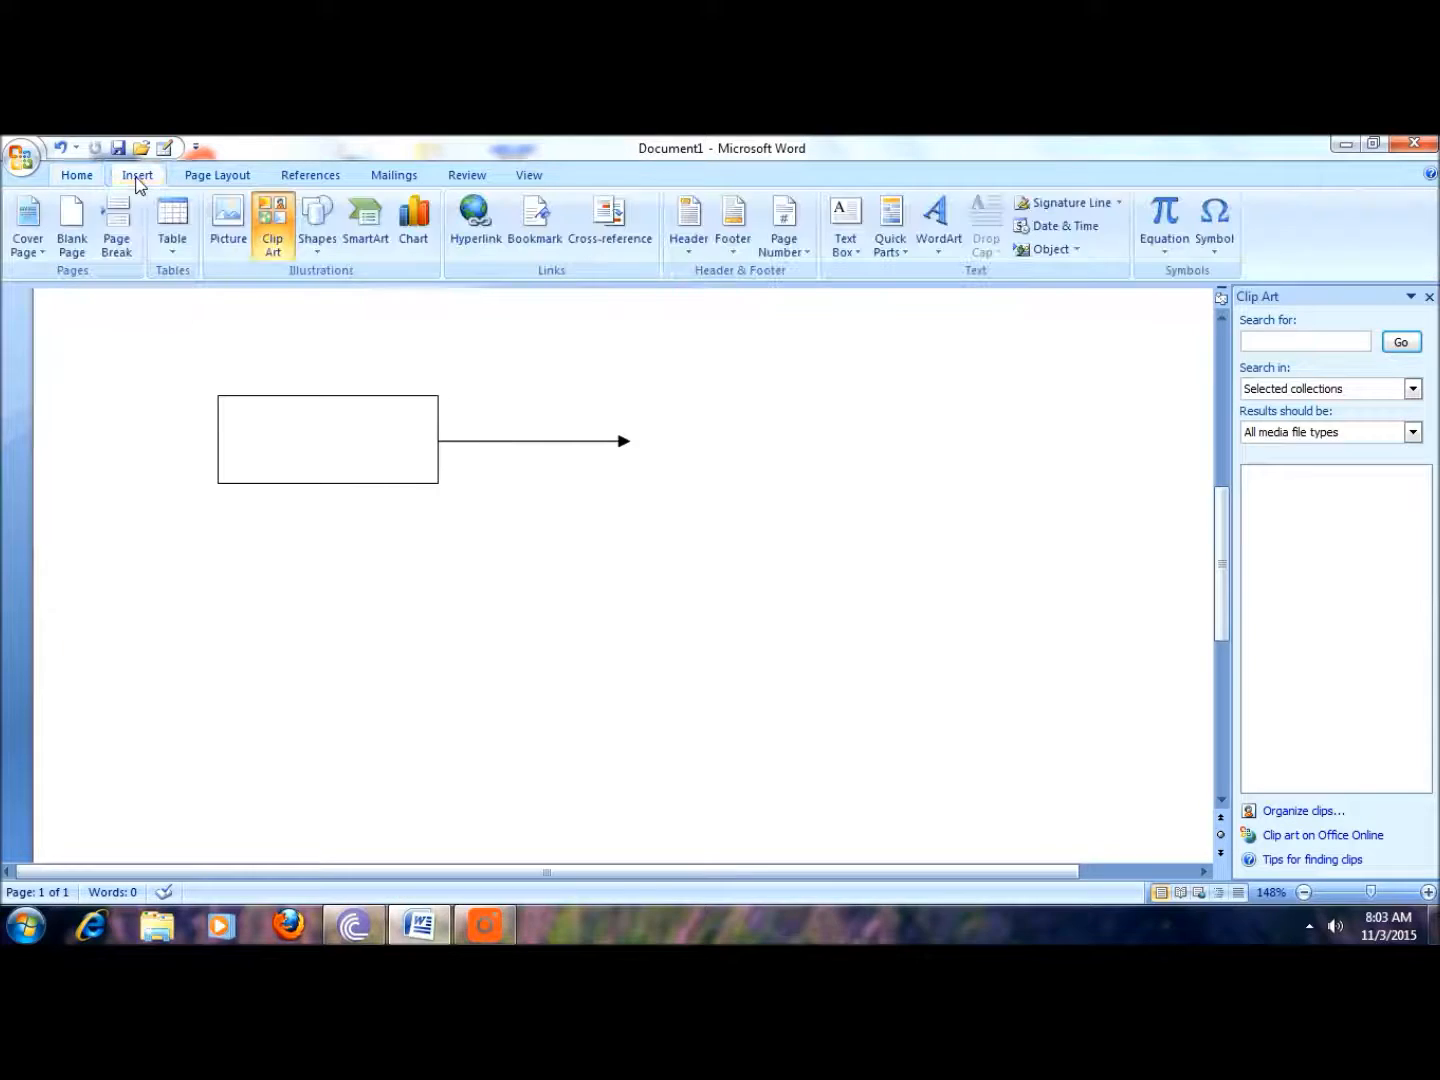
left_click(317, 224)
left_click(390, 292)
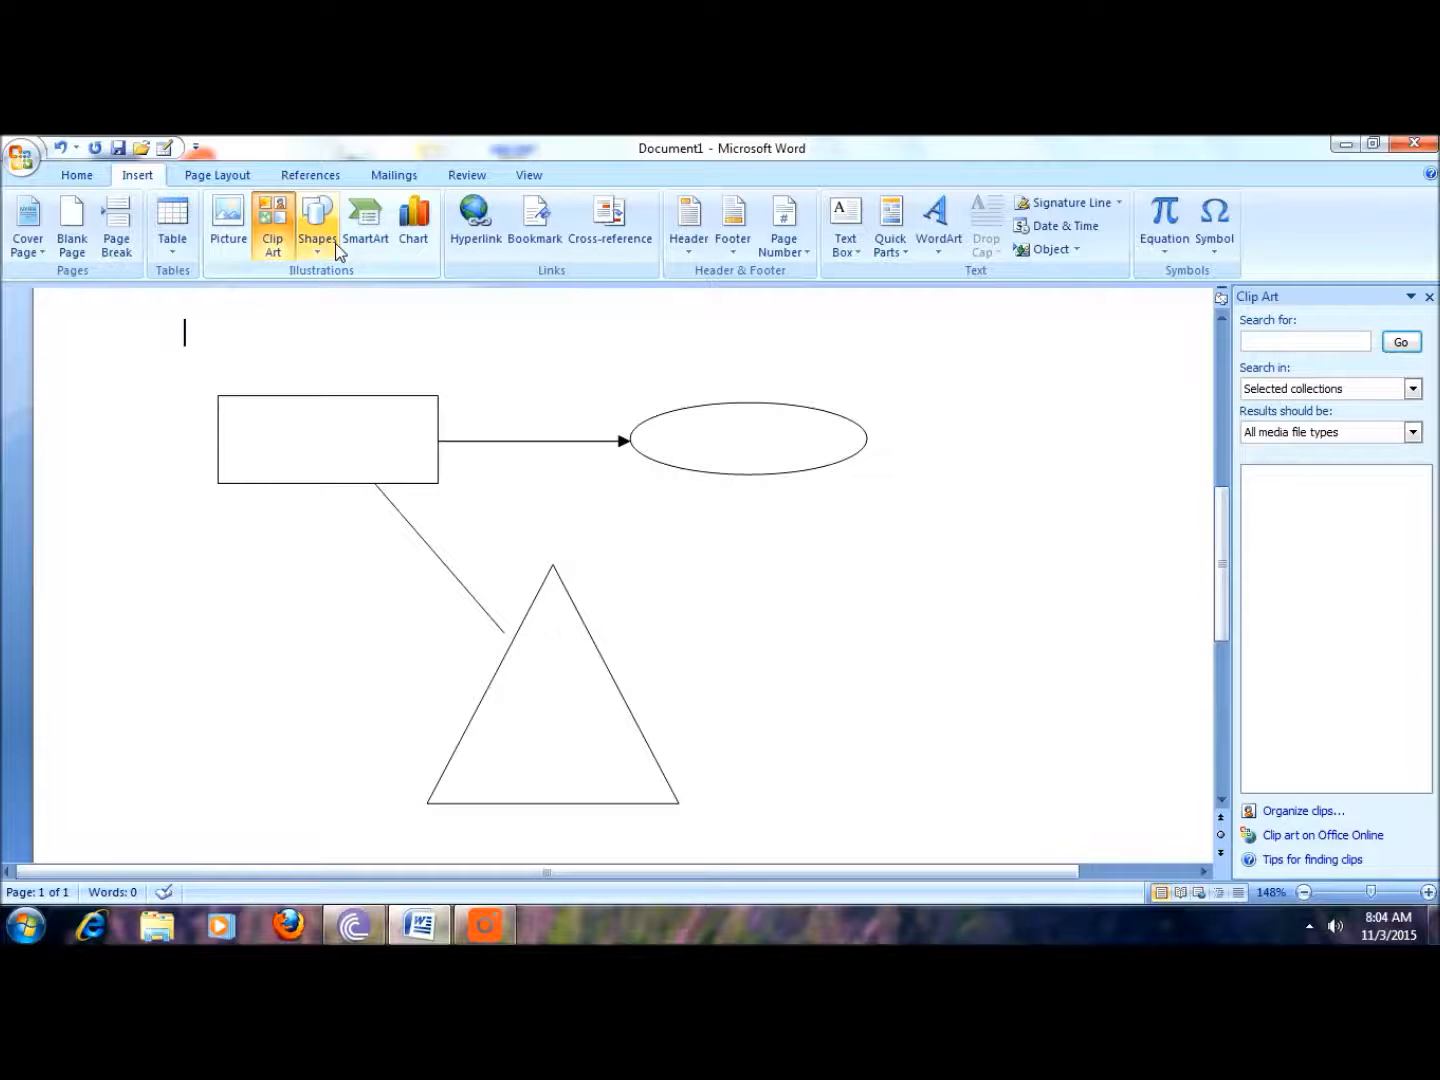
left_click(319, 247)
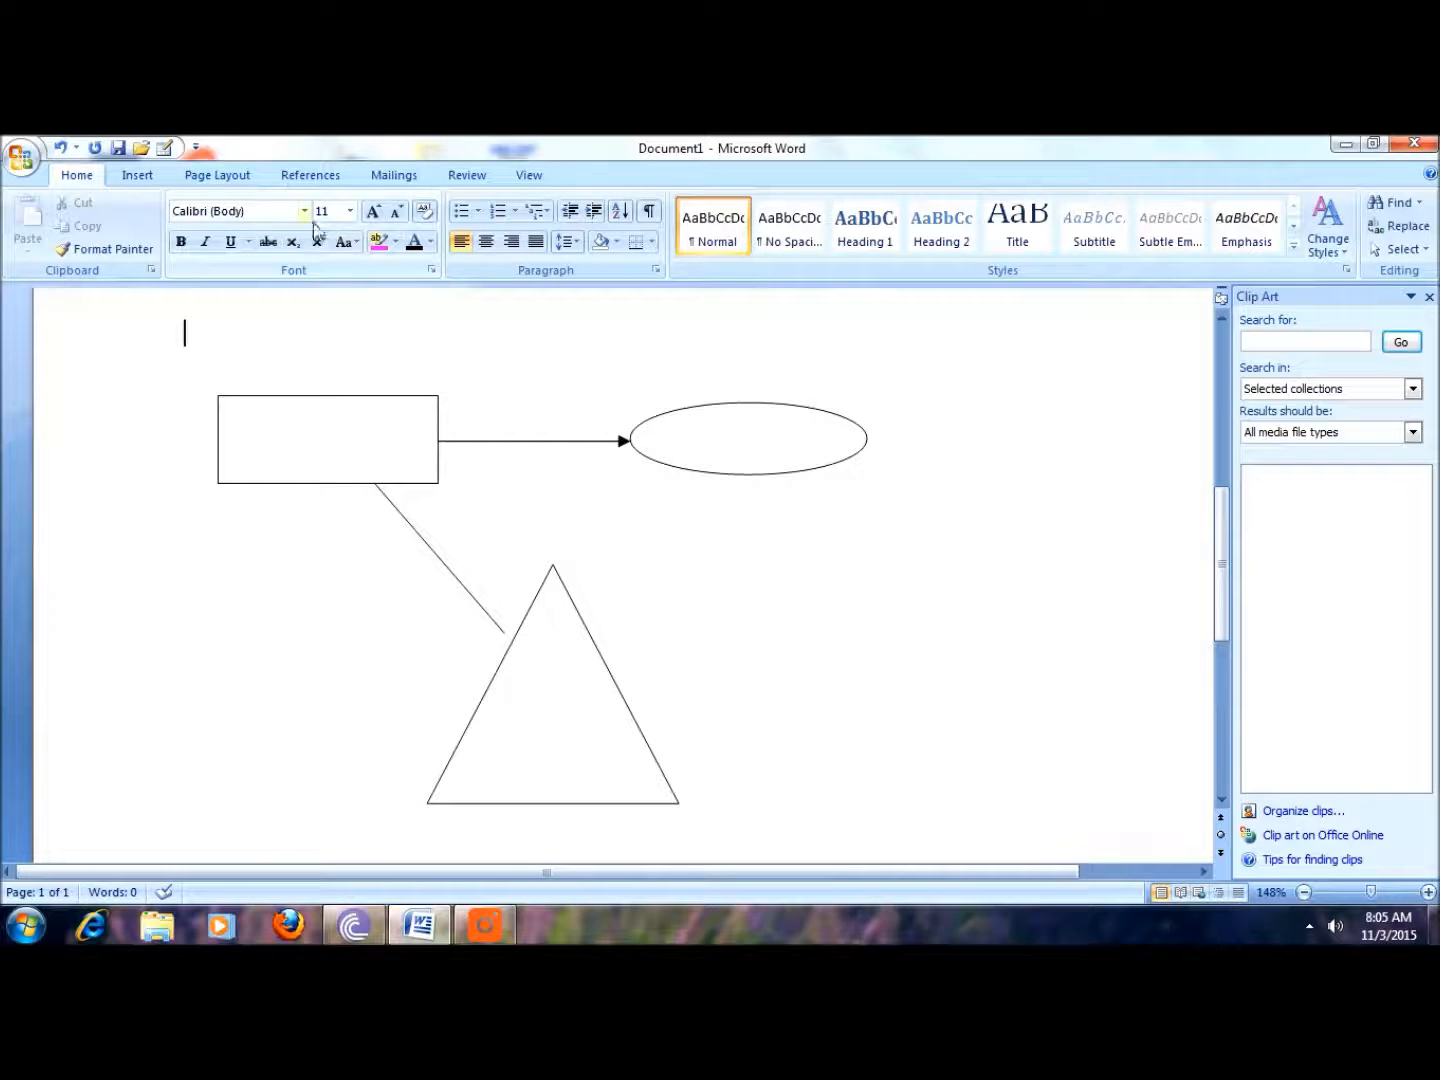
left_click(142, 177)
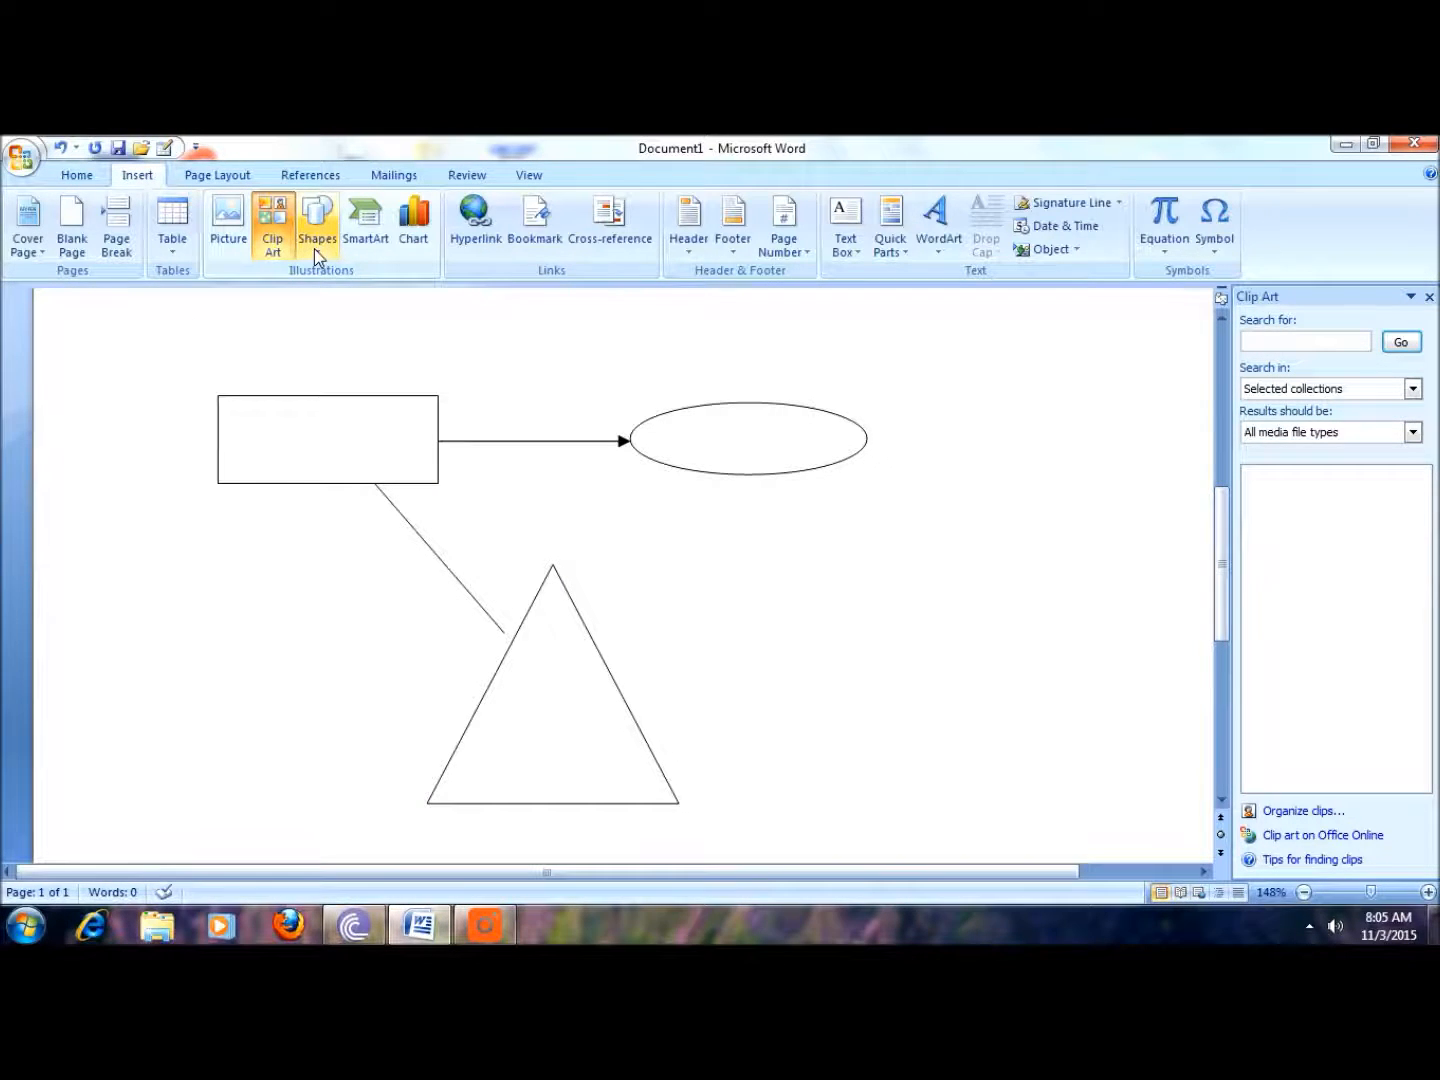
left_click(316, 251)
left_click(588, 329)
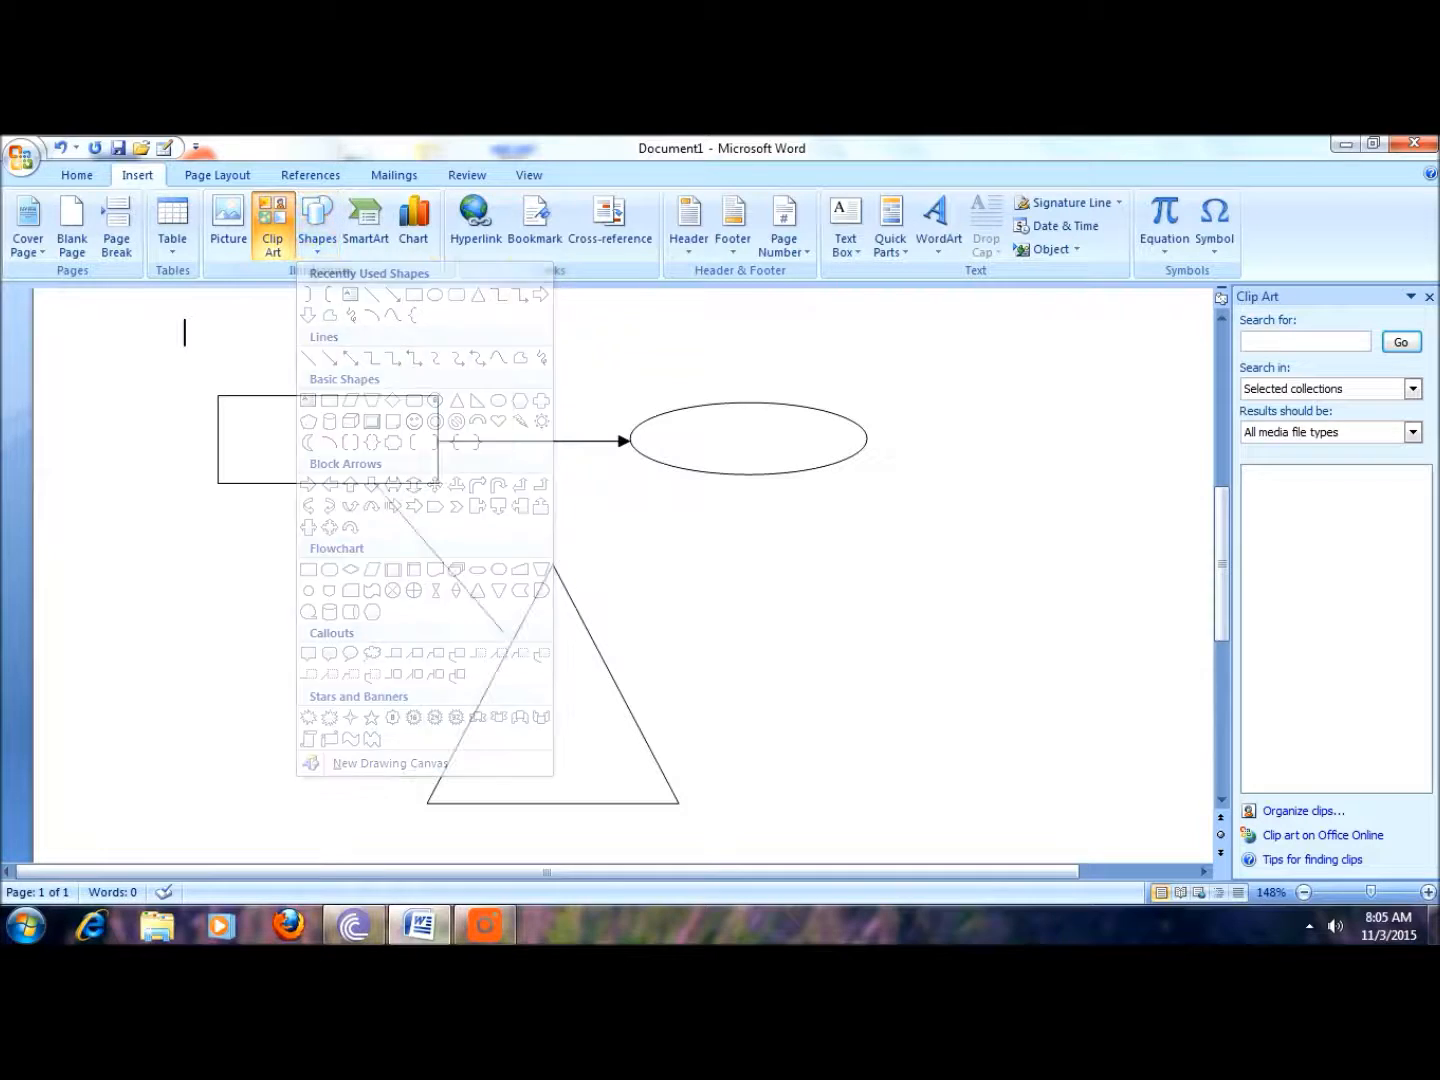
Step: Insert a column chart, close its Excel data sheet, and undo the chart insertion
left_click(413, 222)
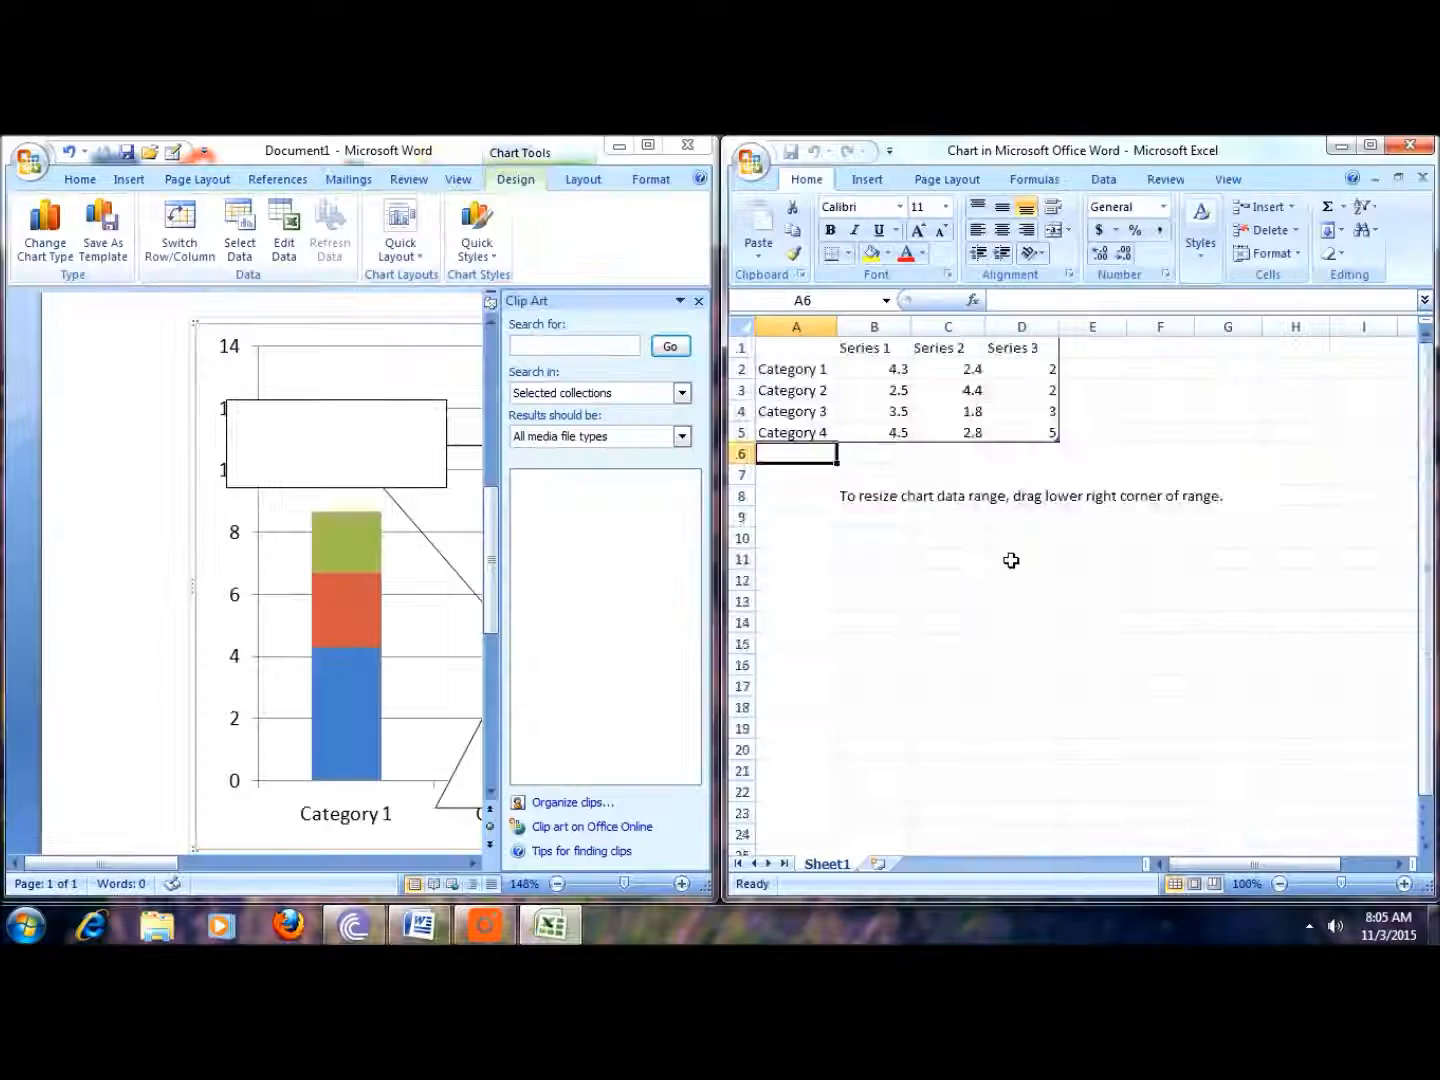
scroll(1012, 561, "down", 4)
scroll(1012, 561, "up", 4)
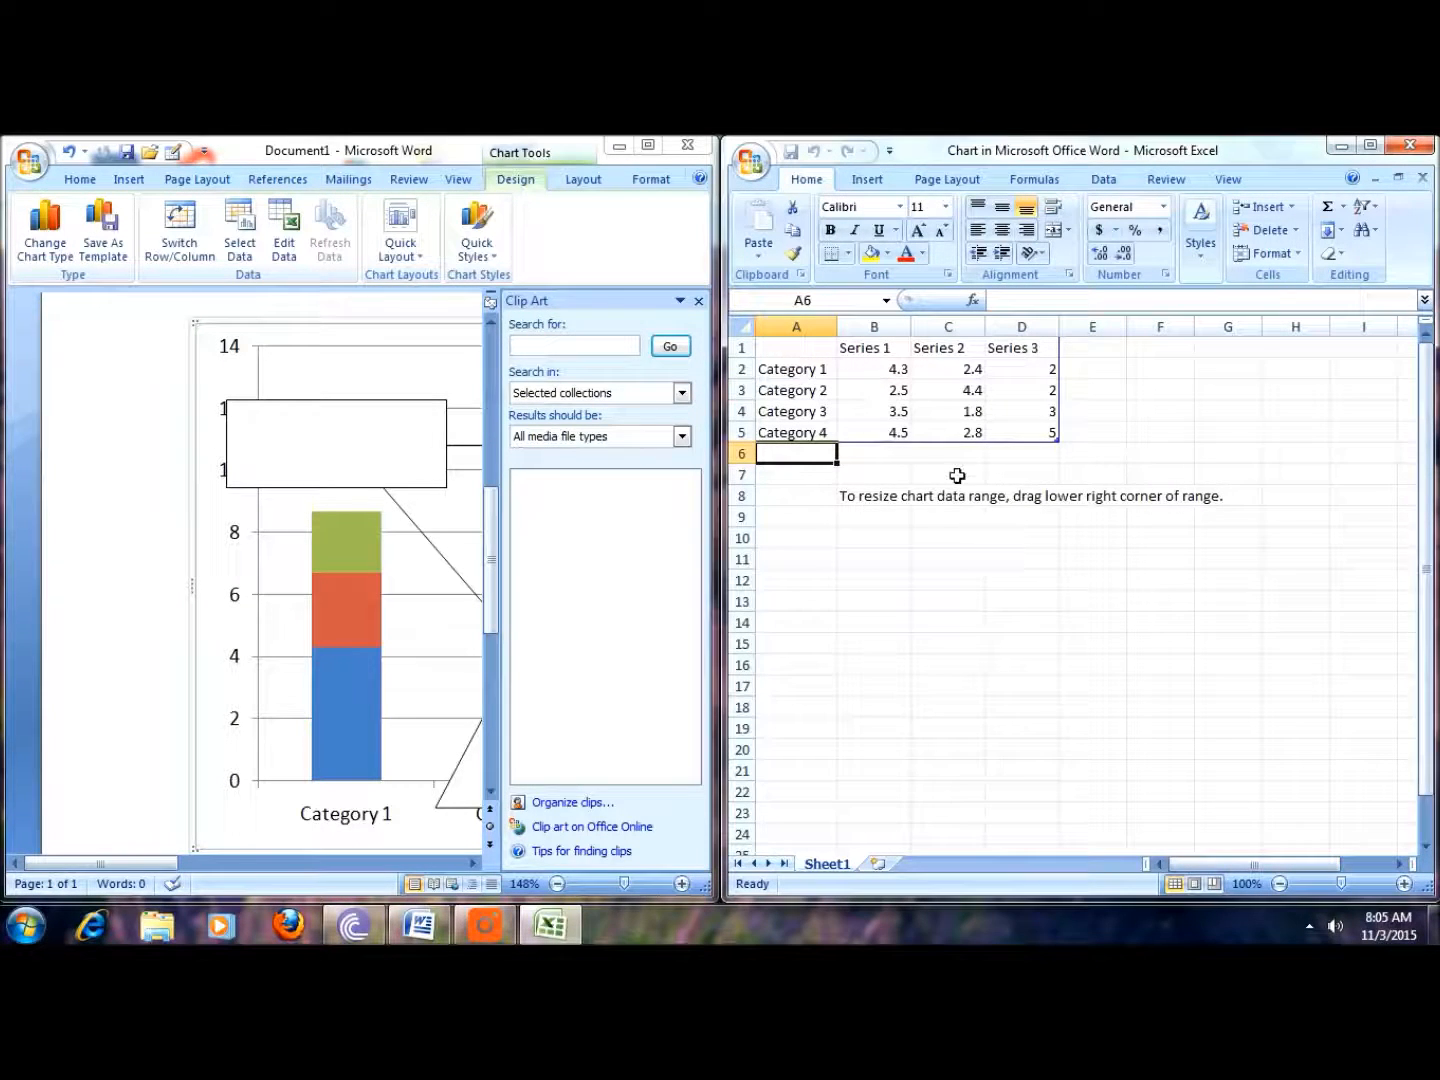
left_click_drag(1417, 508, 1422, 454)
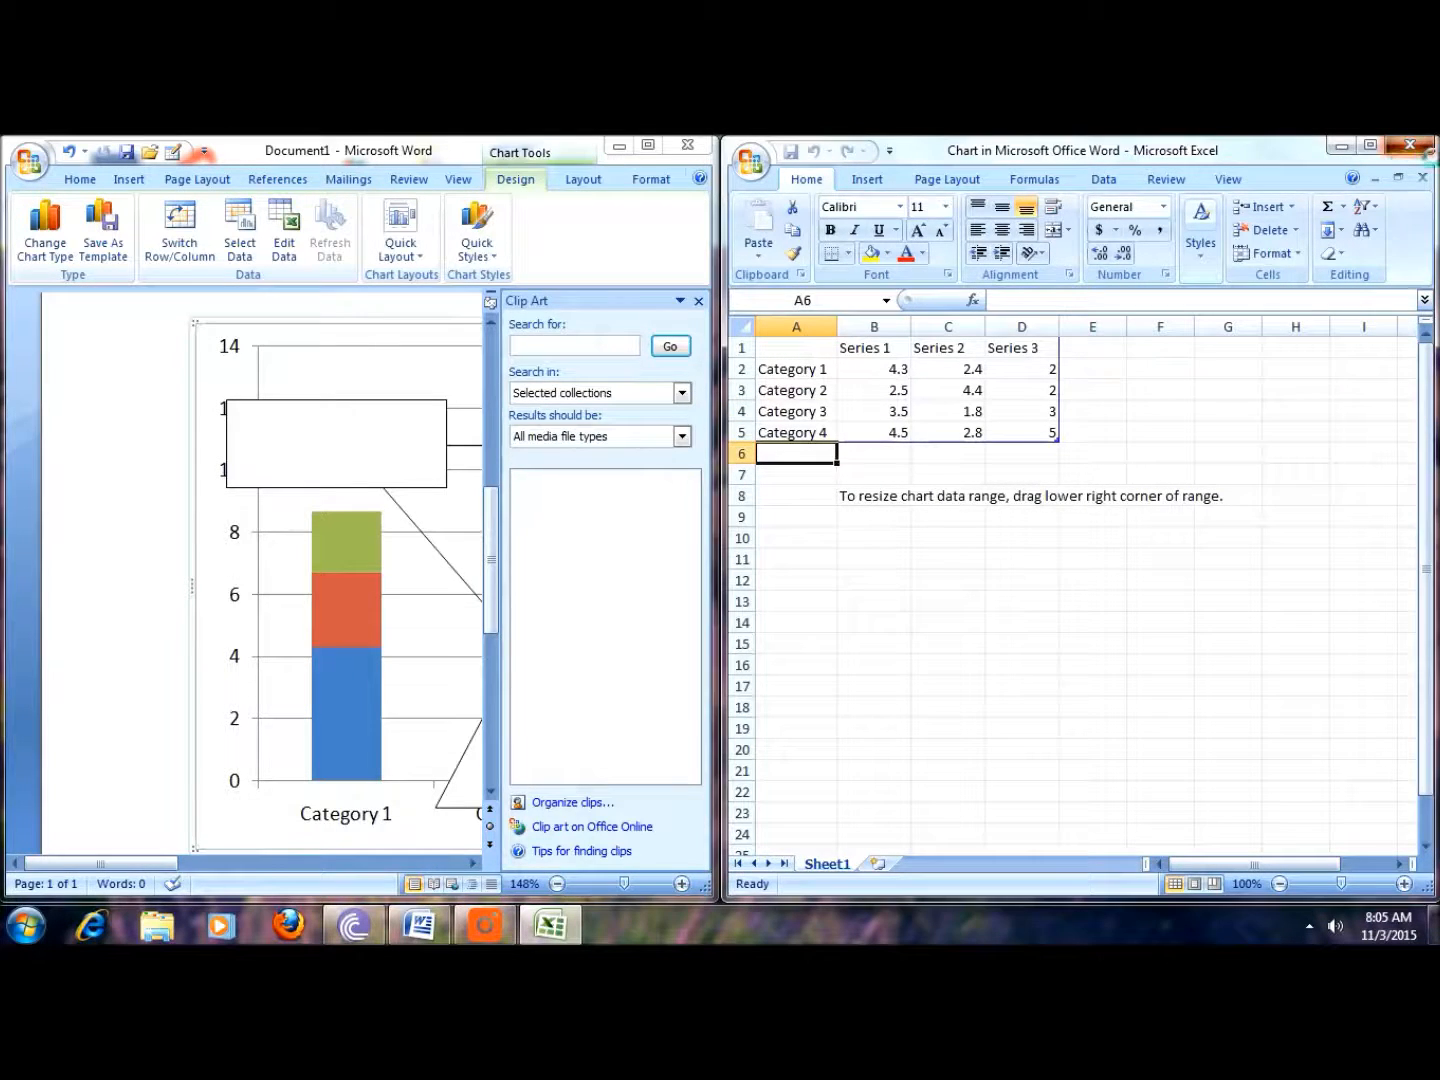
left_click(1422, 149)
key("ctrl+z")
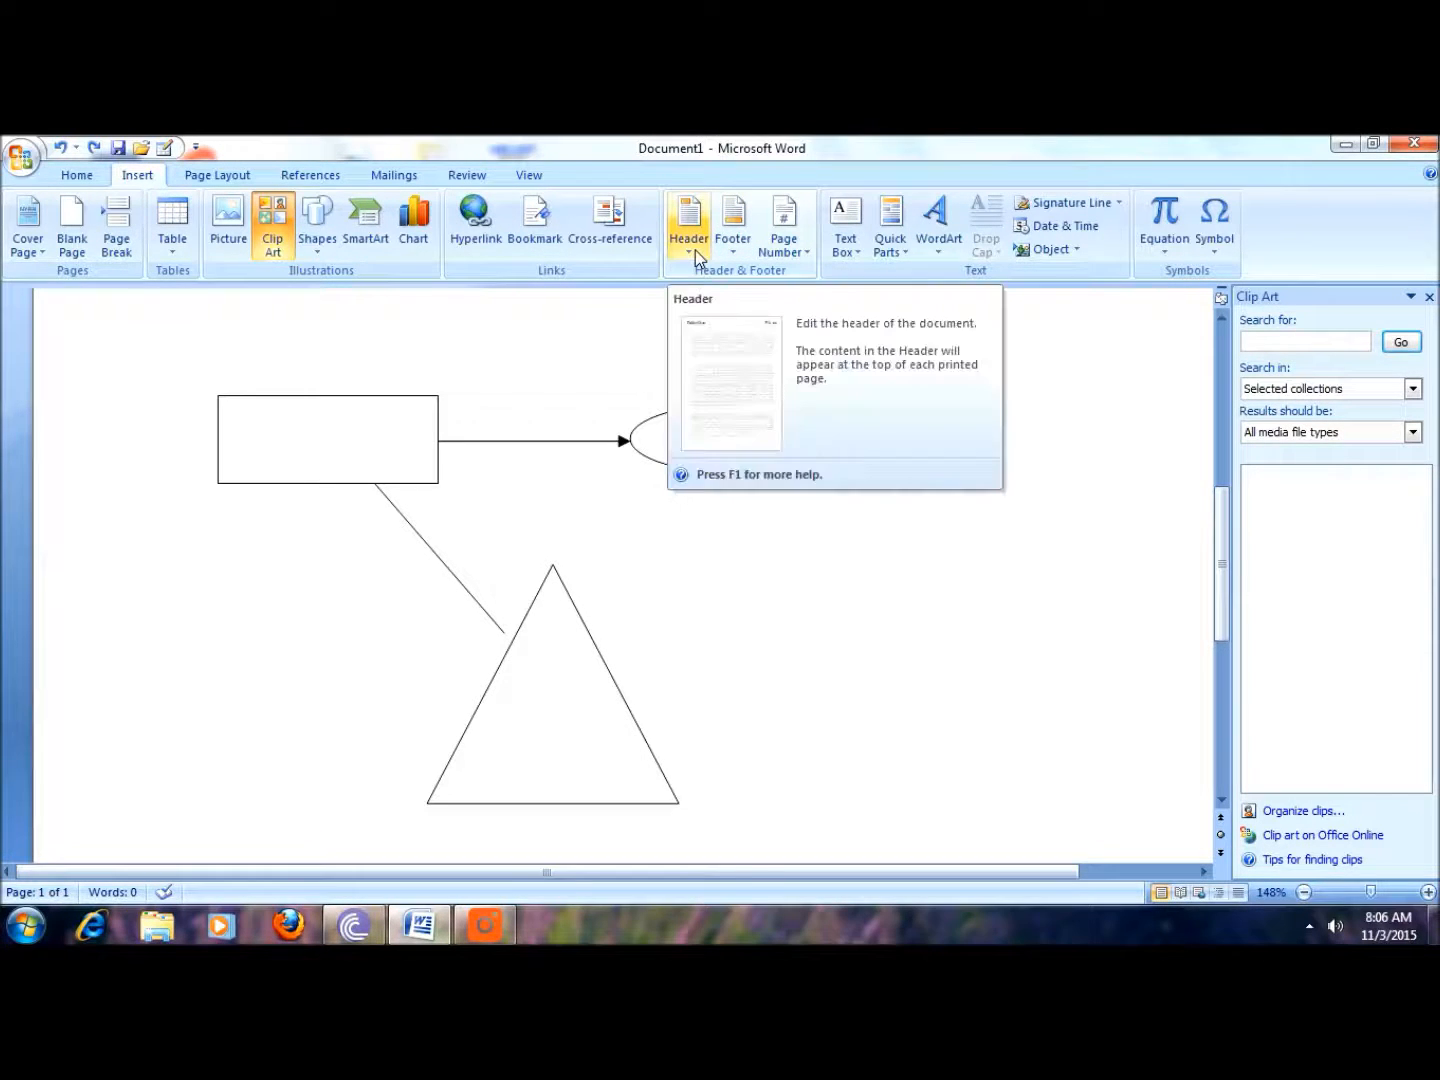
scroll(620, 570, "up", 2)
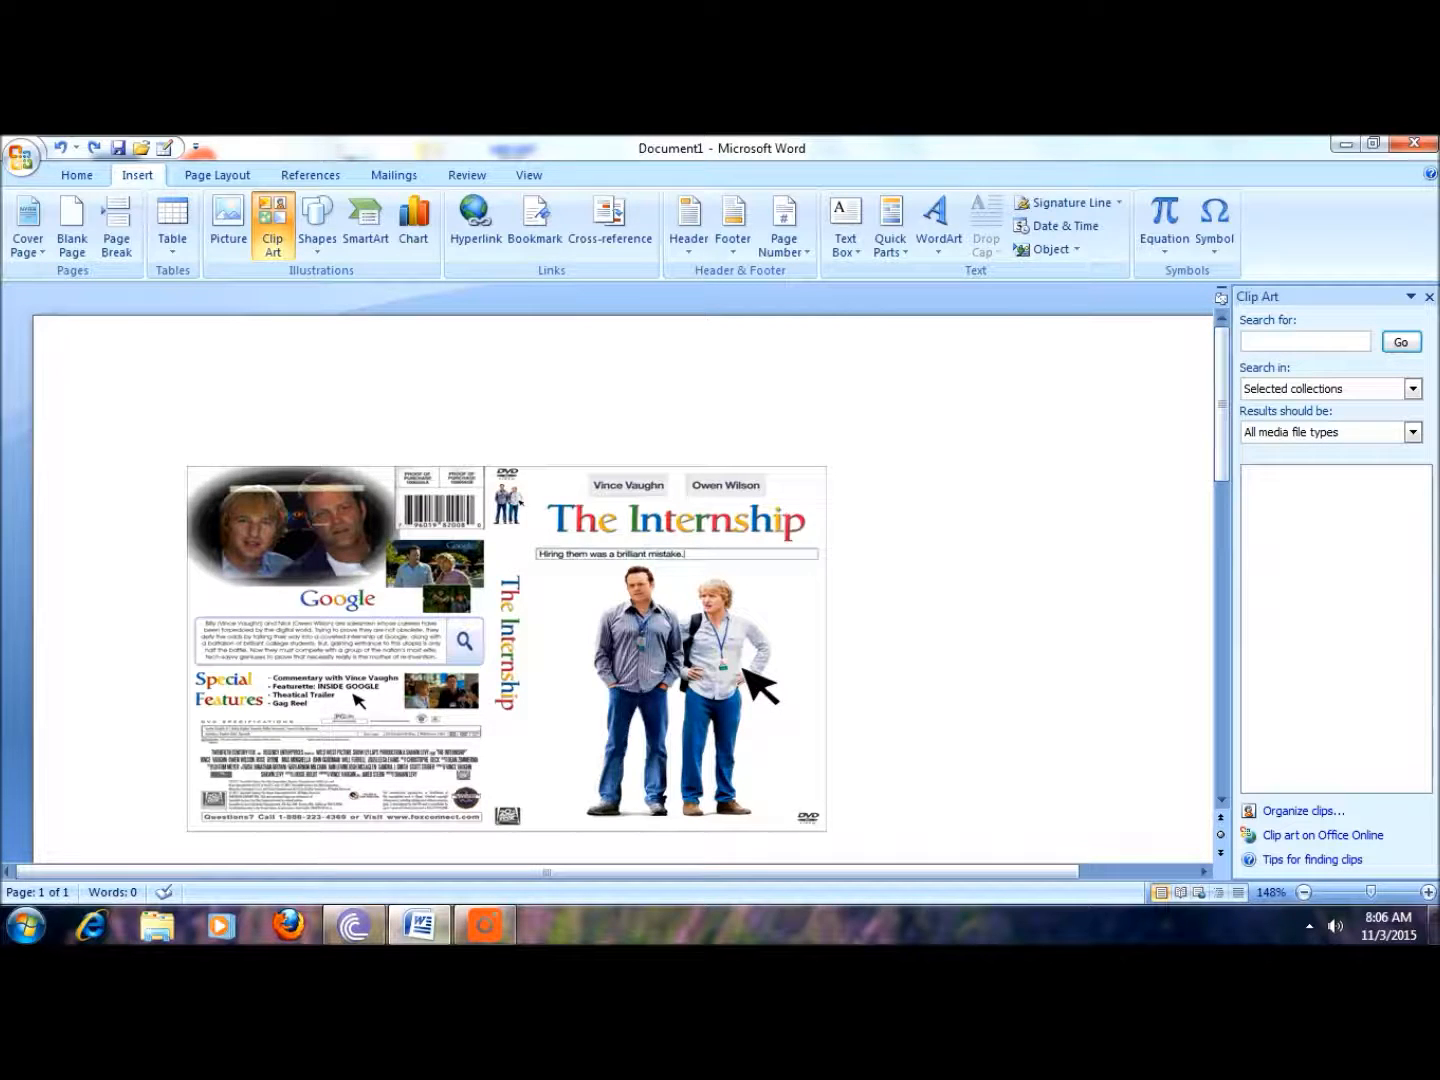
double_click(185, 403)
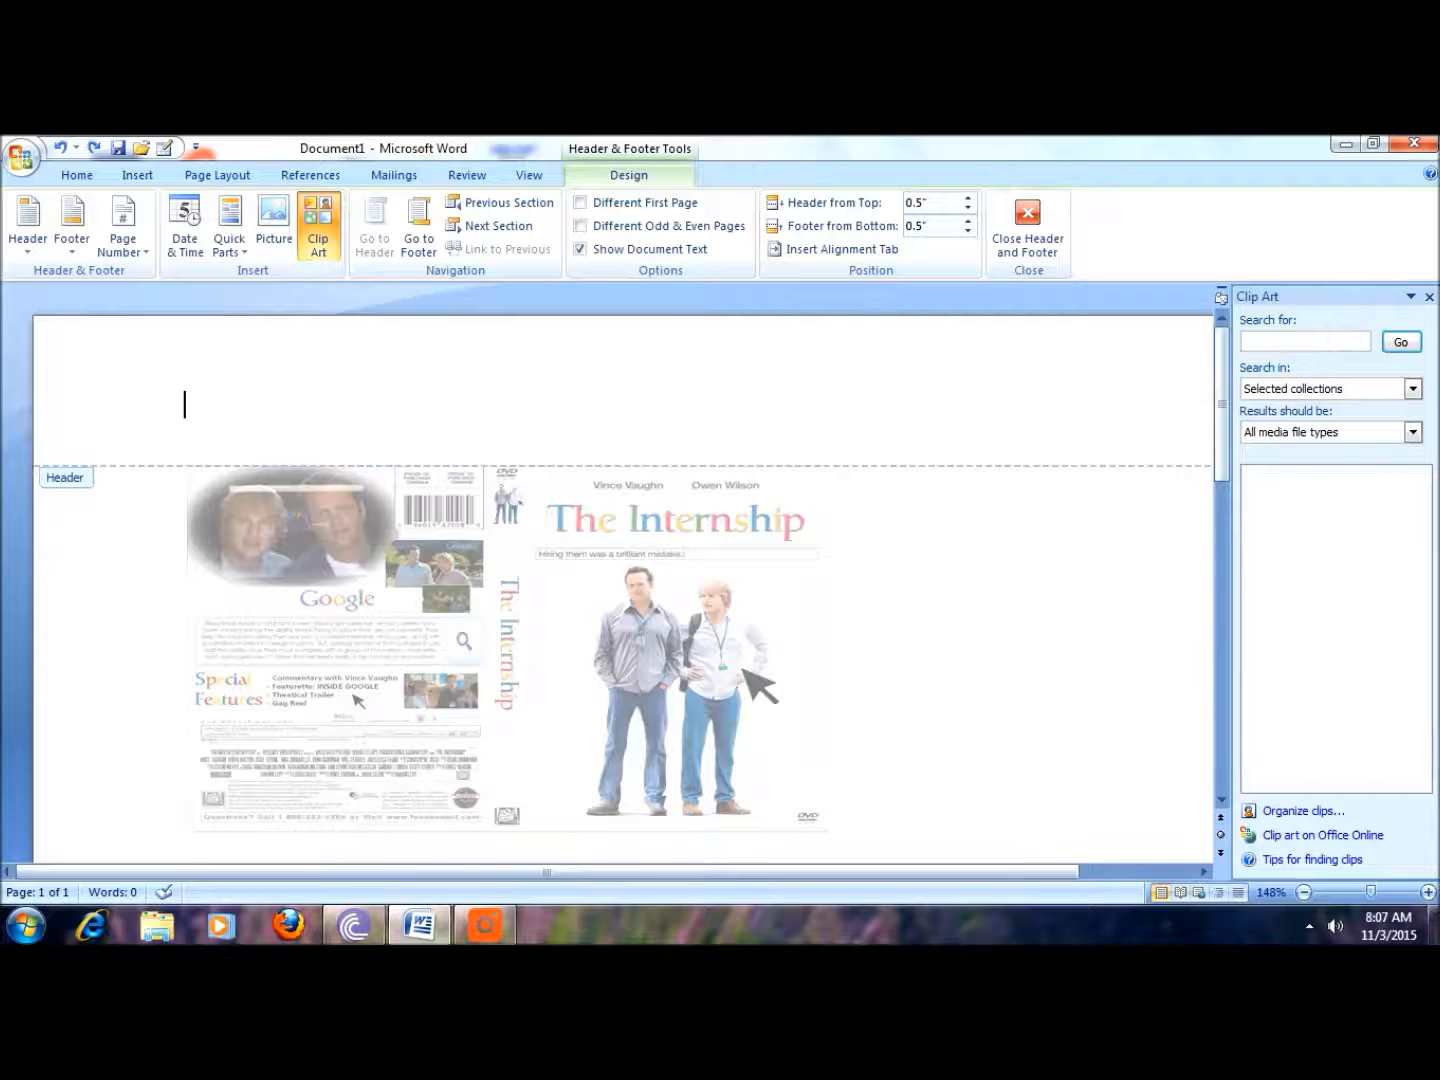
double_click(1090, 651)
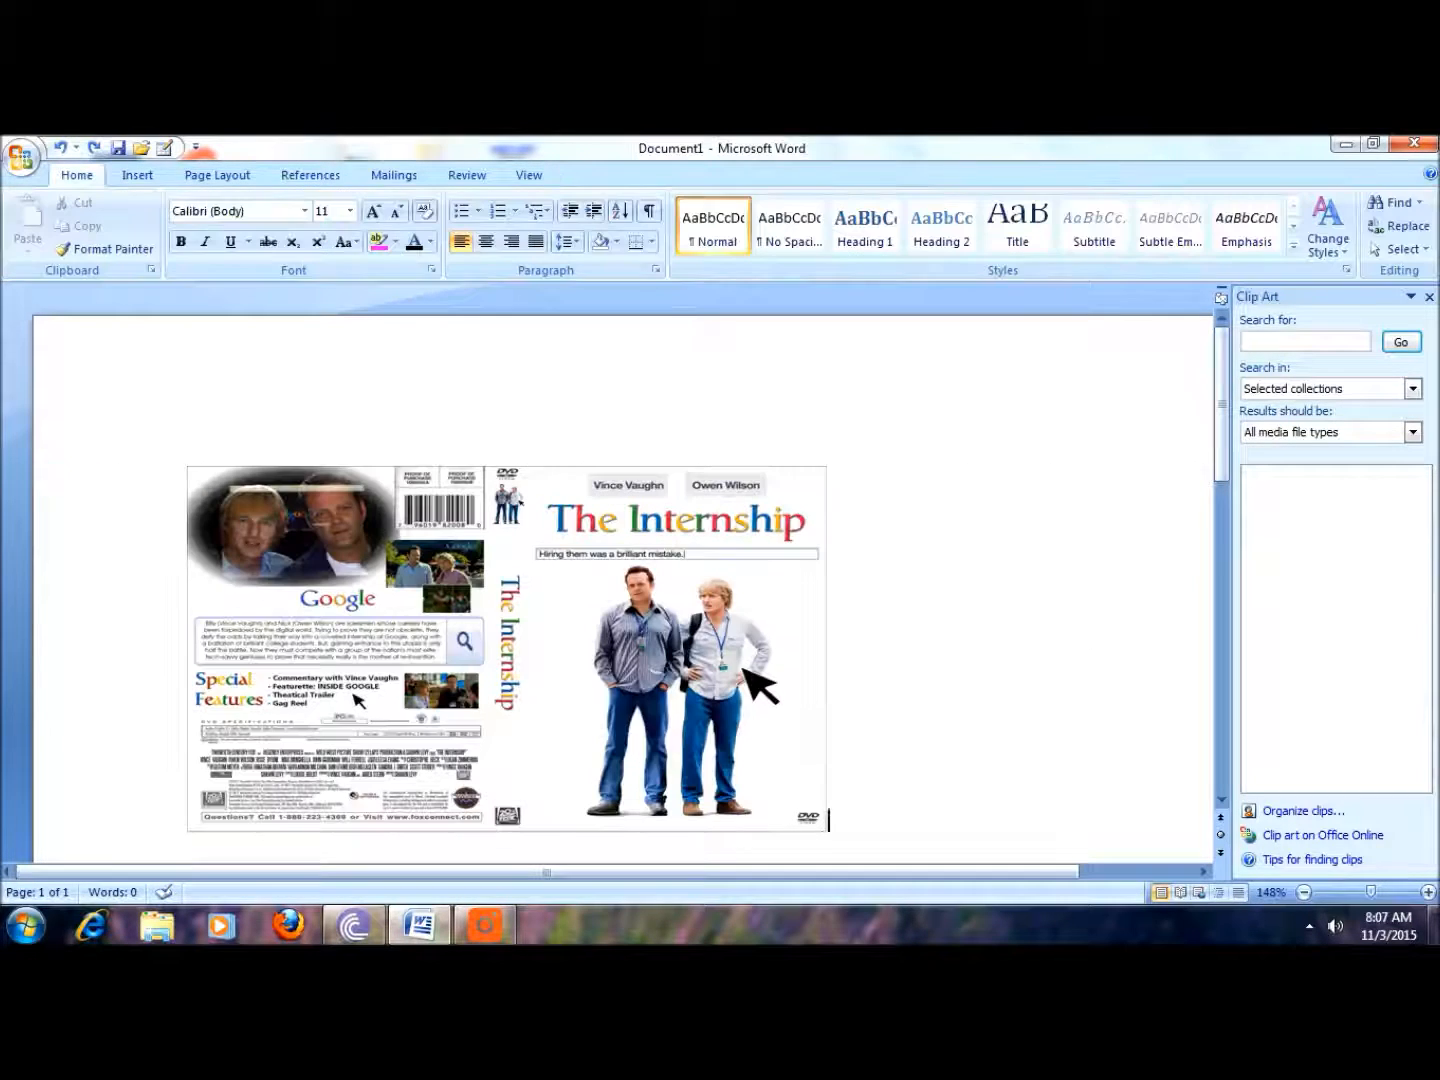
left_click(460, 561)
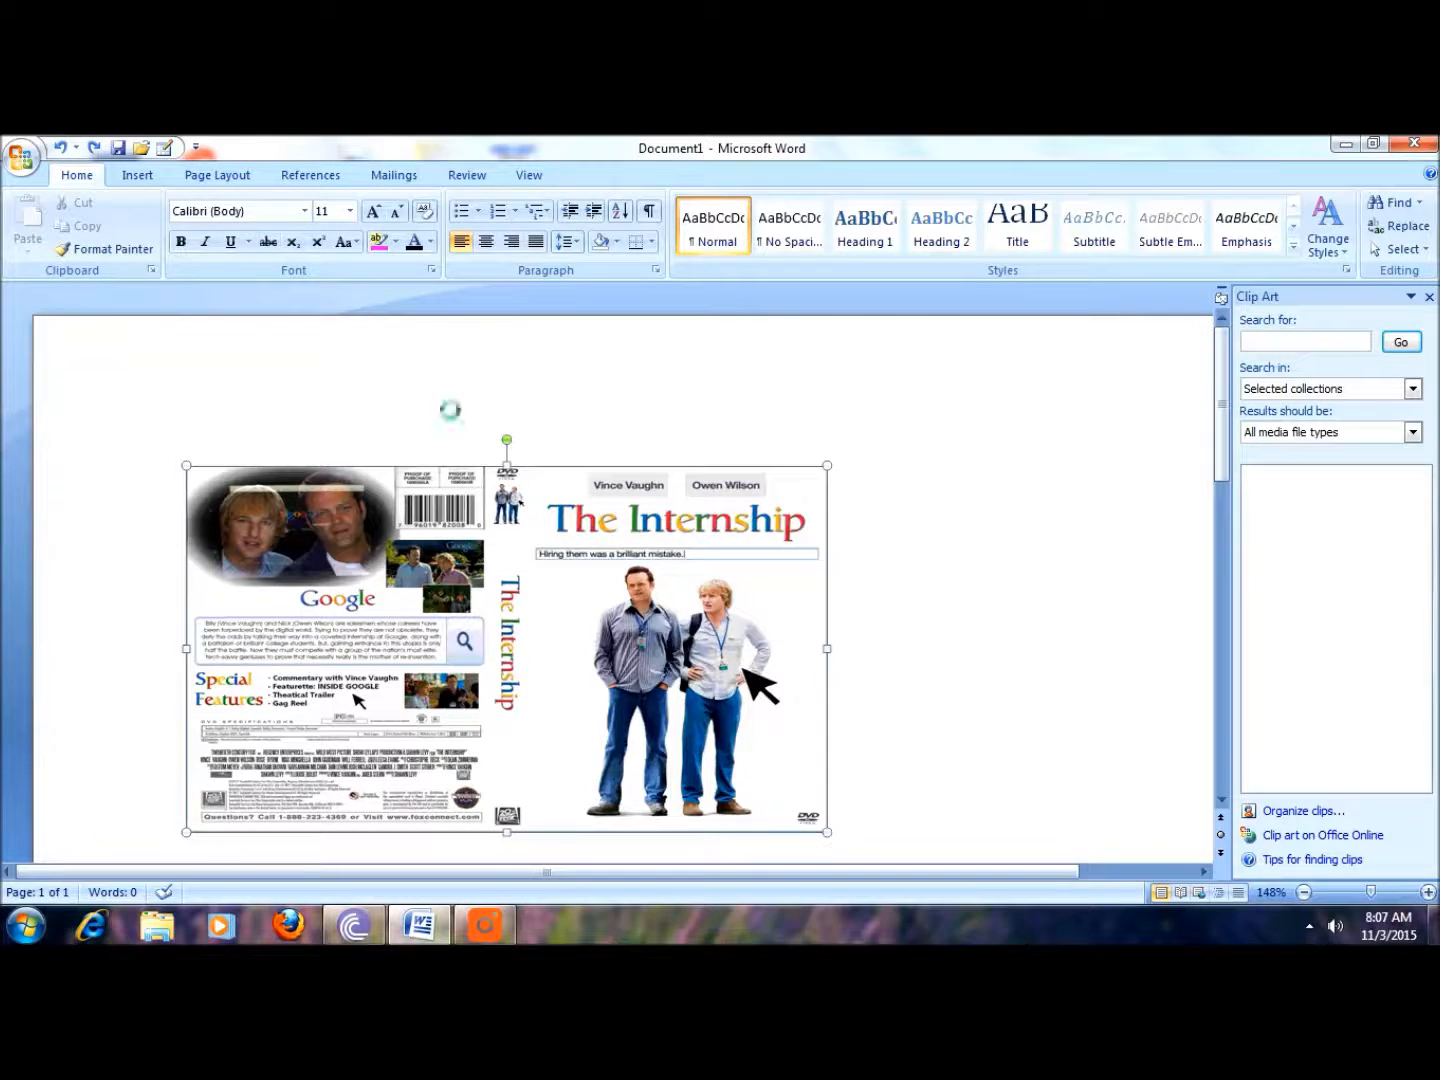
Step: Add an Alphabet header and enter PRISM MEDIA LIMITED as its document title
double_click(439, 403)
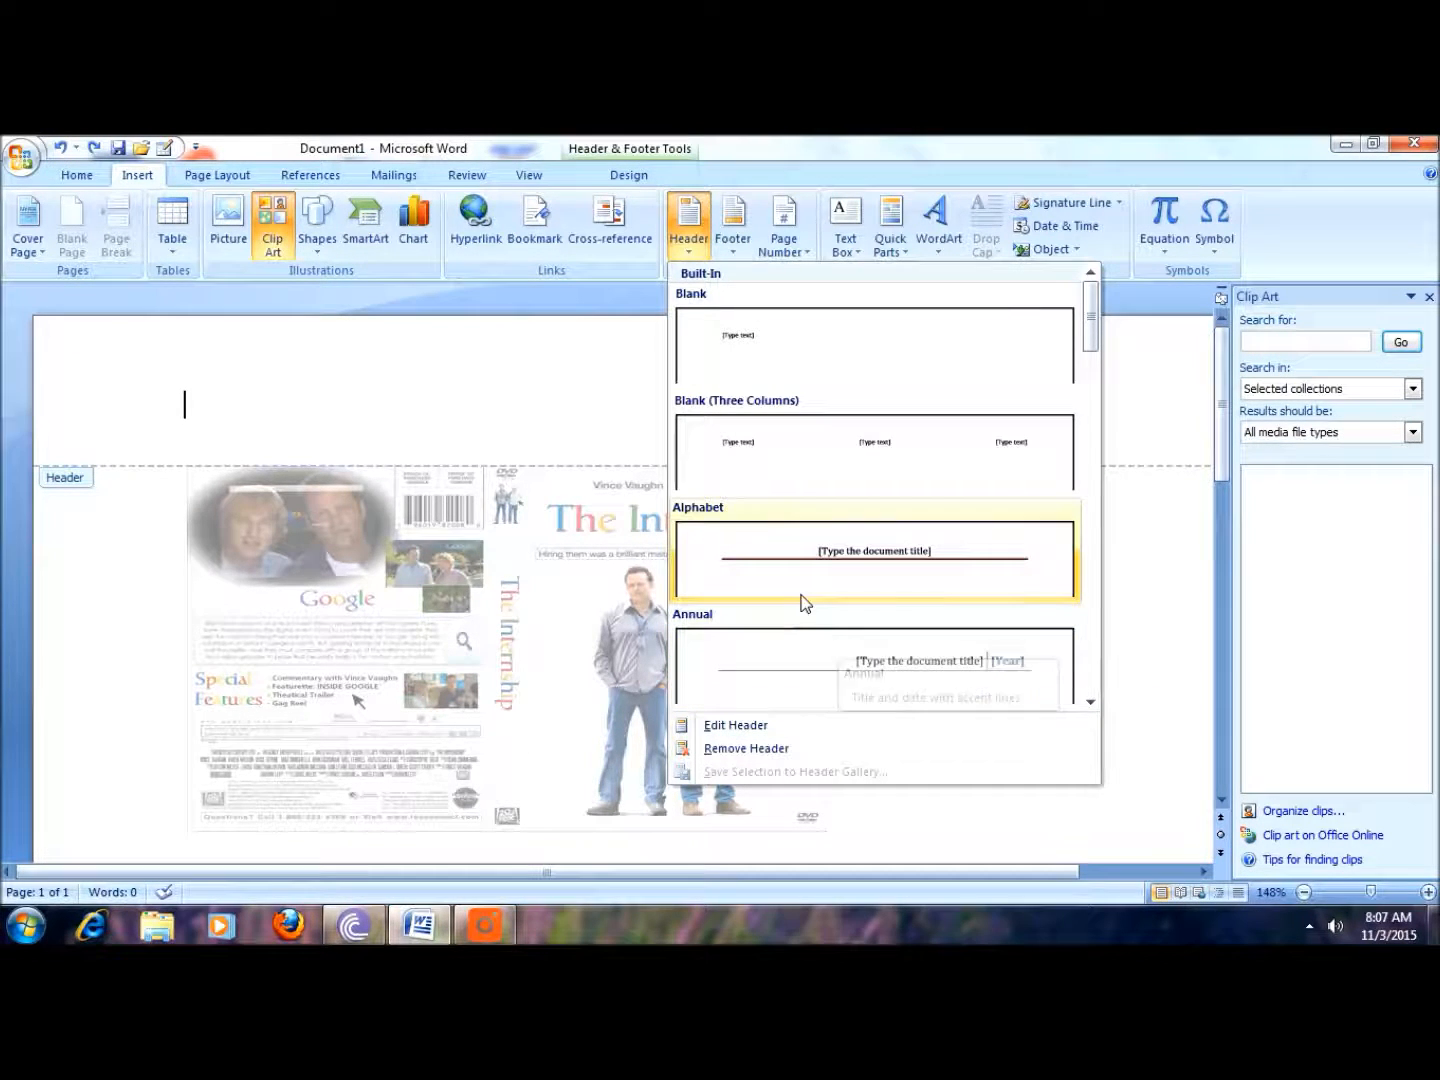
left_click(848, 553)
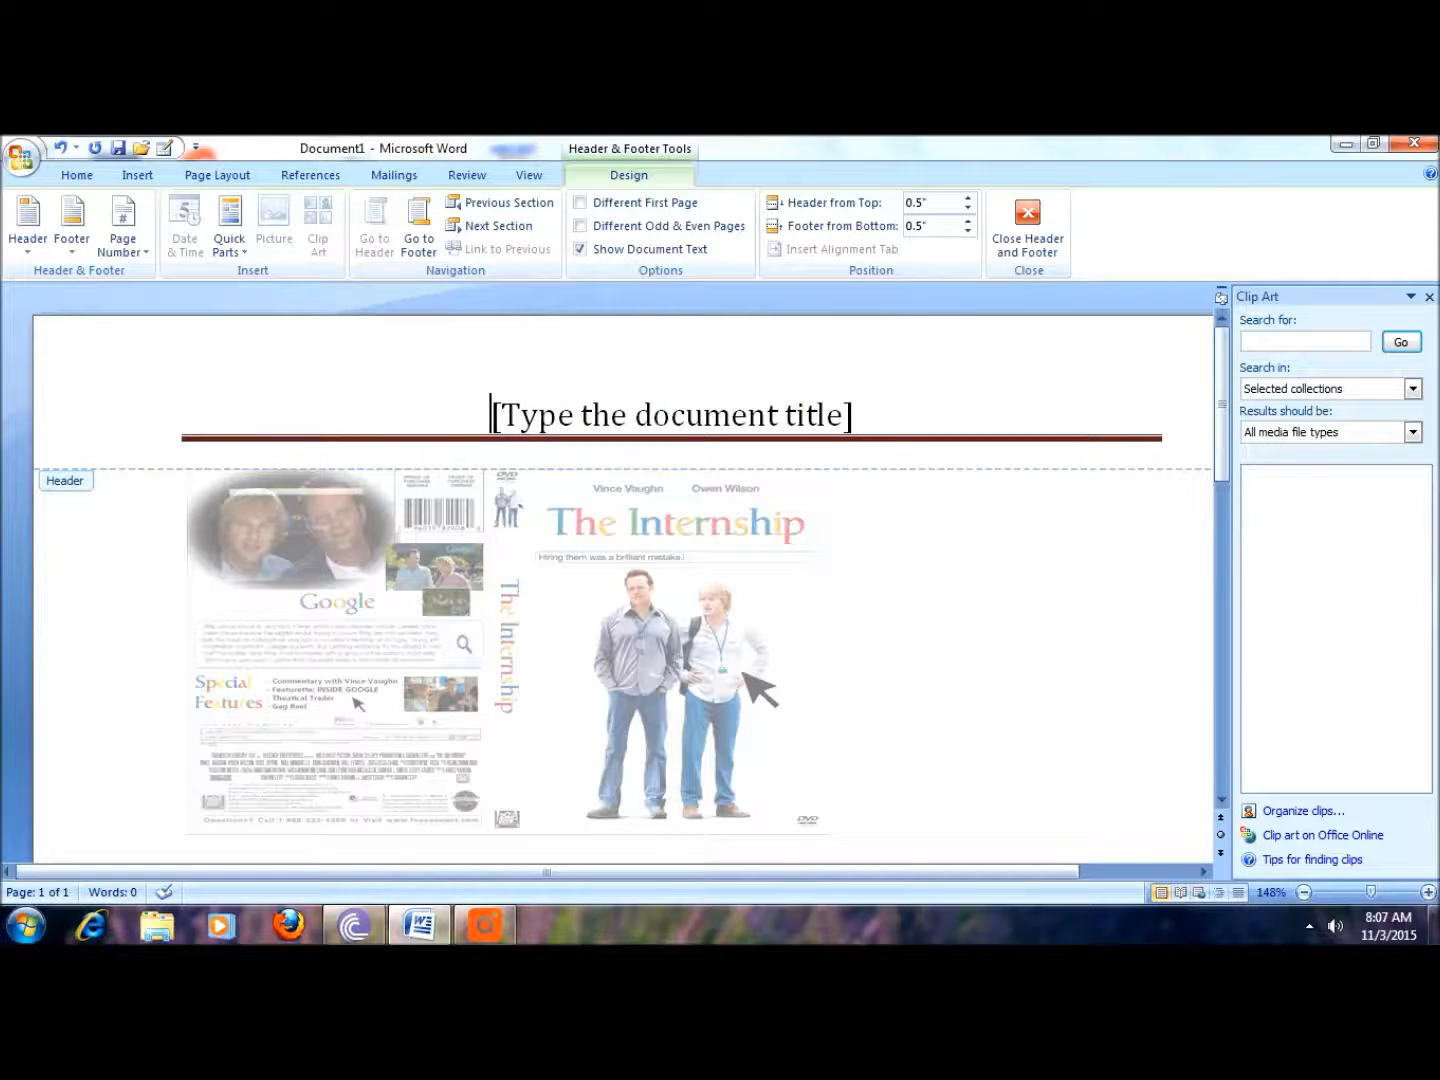
left_click(612, 425)
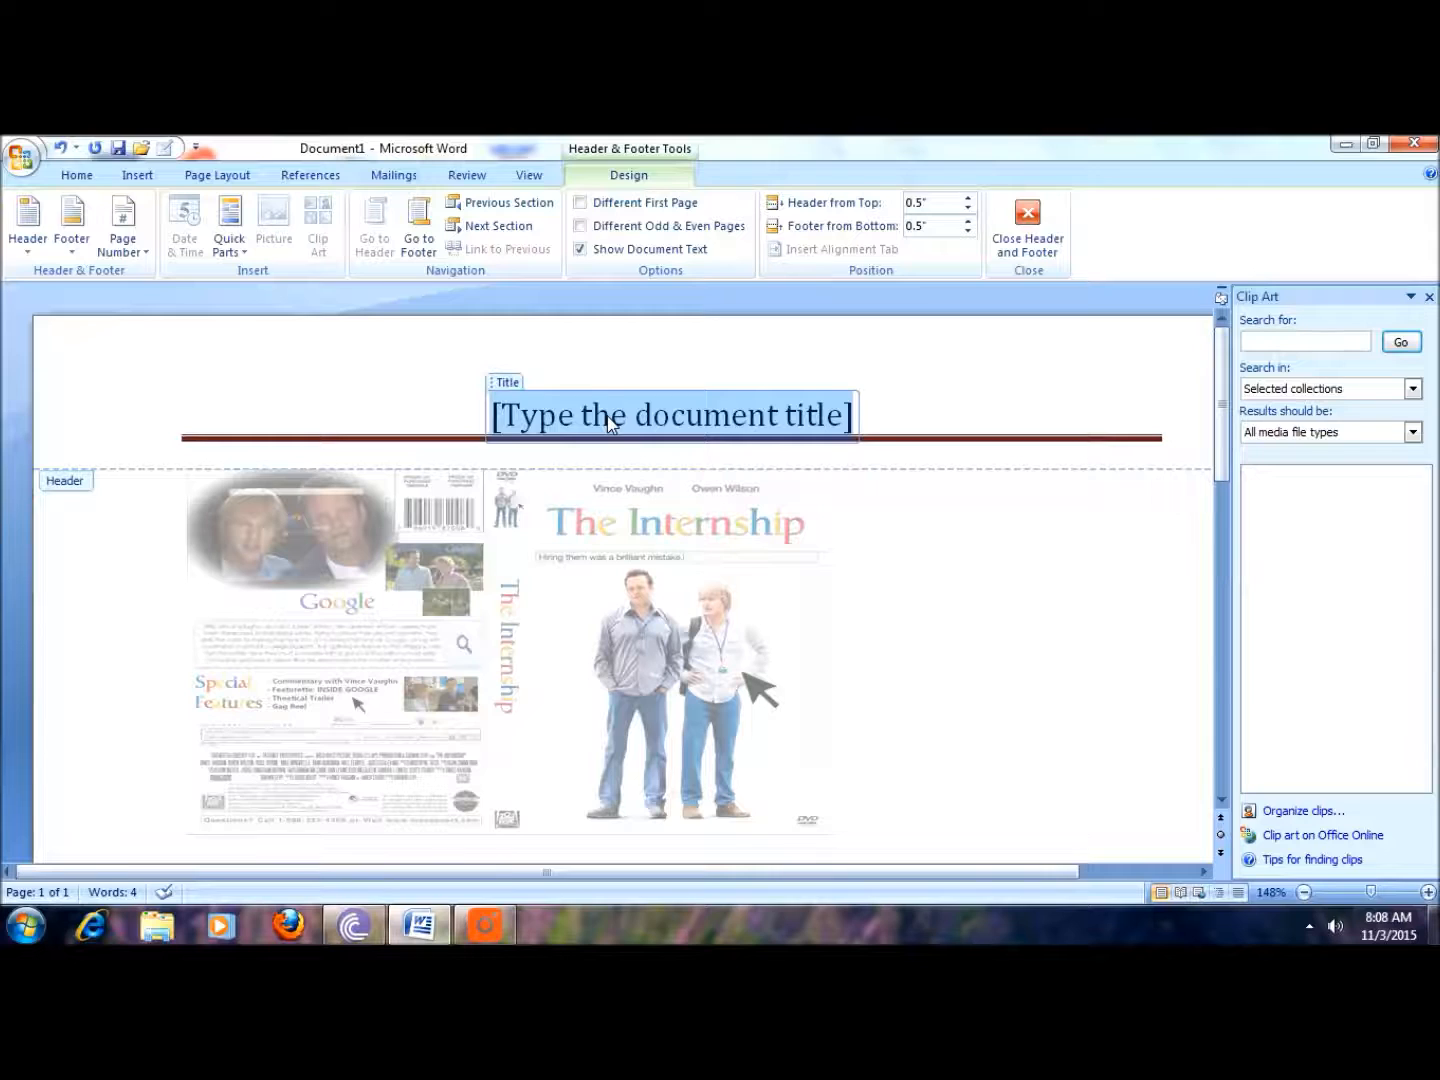
type("PRISM MEDIA LIM")
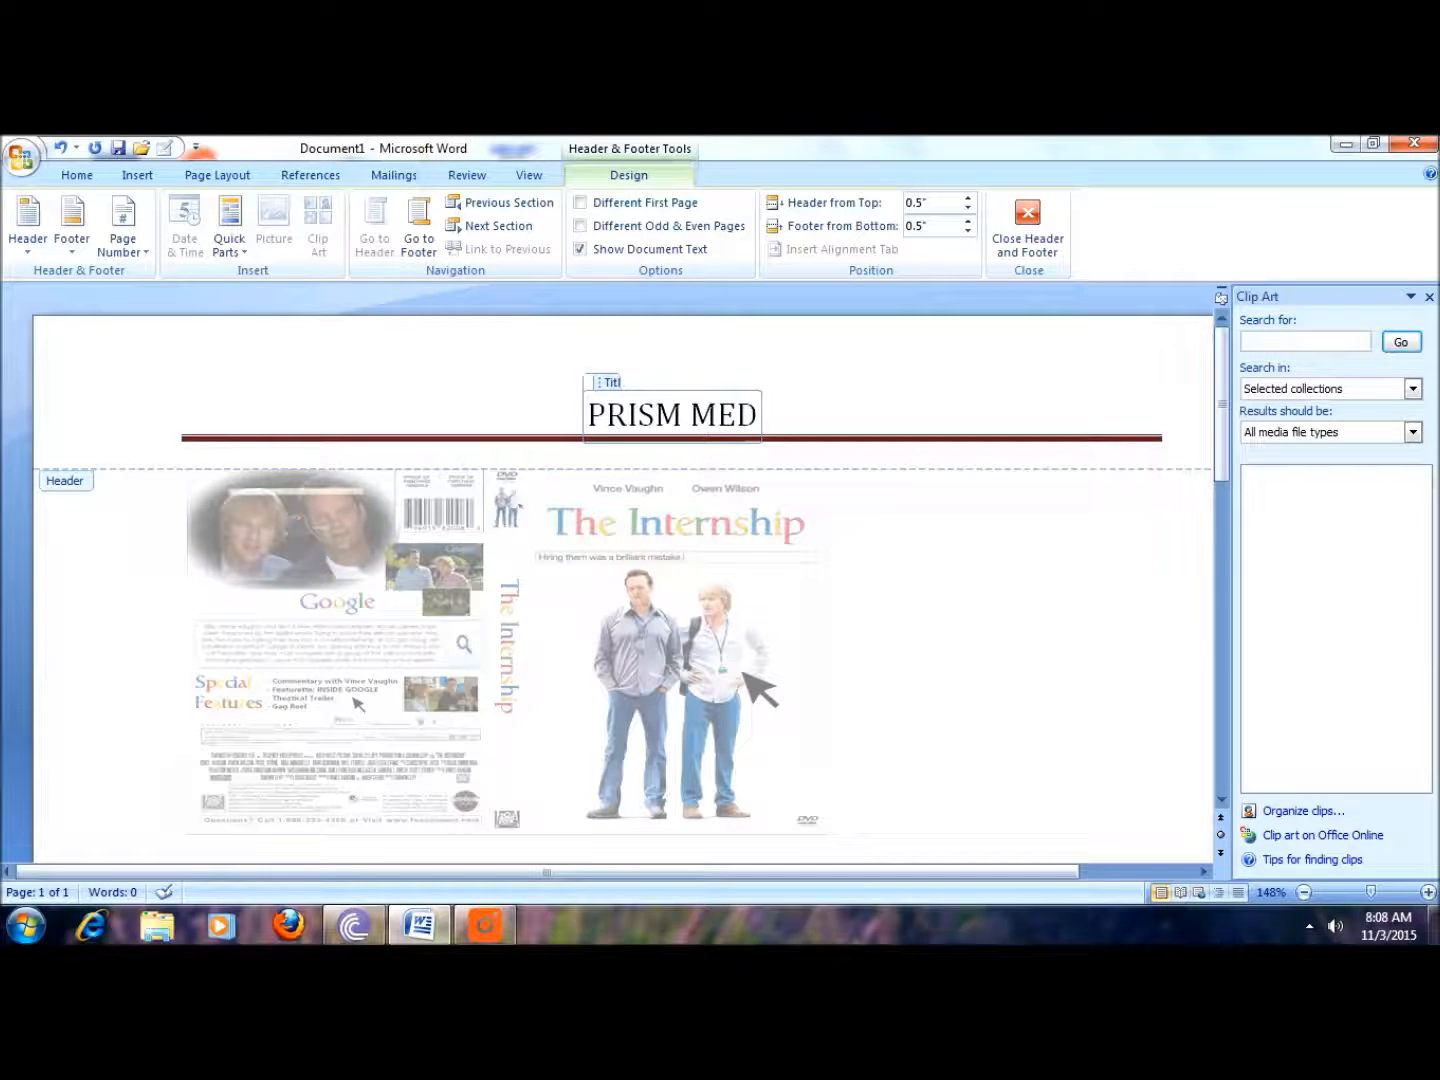
type("I")
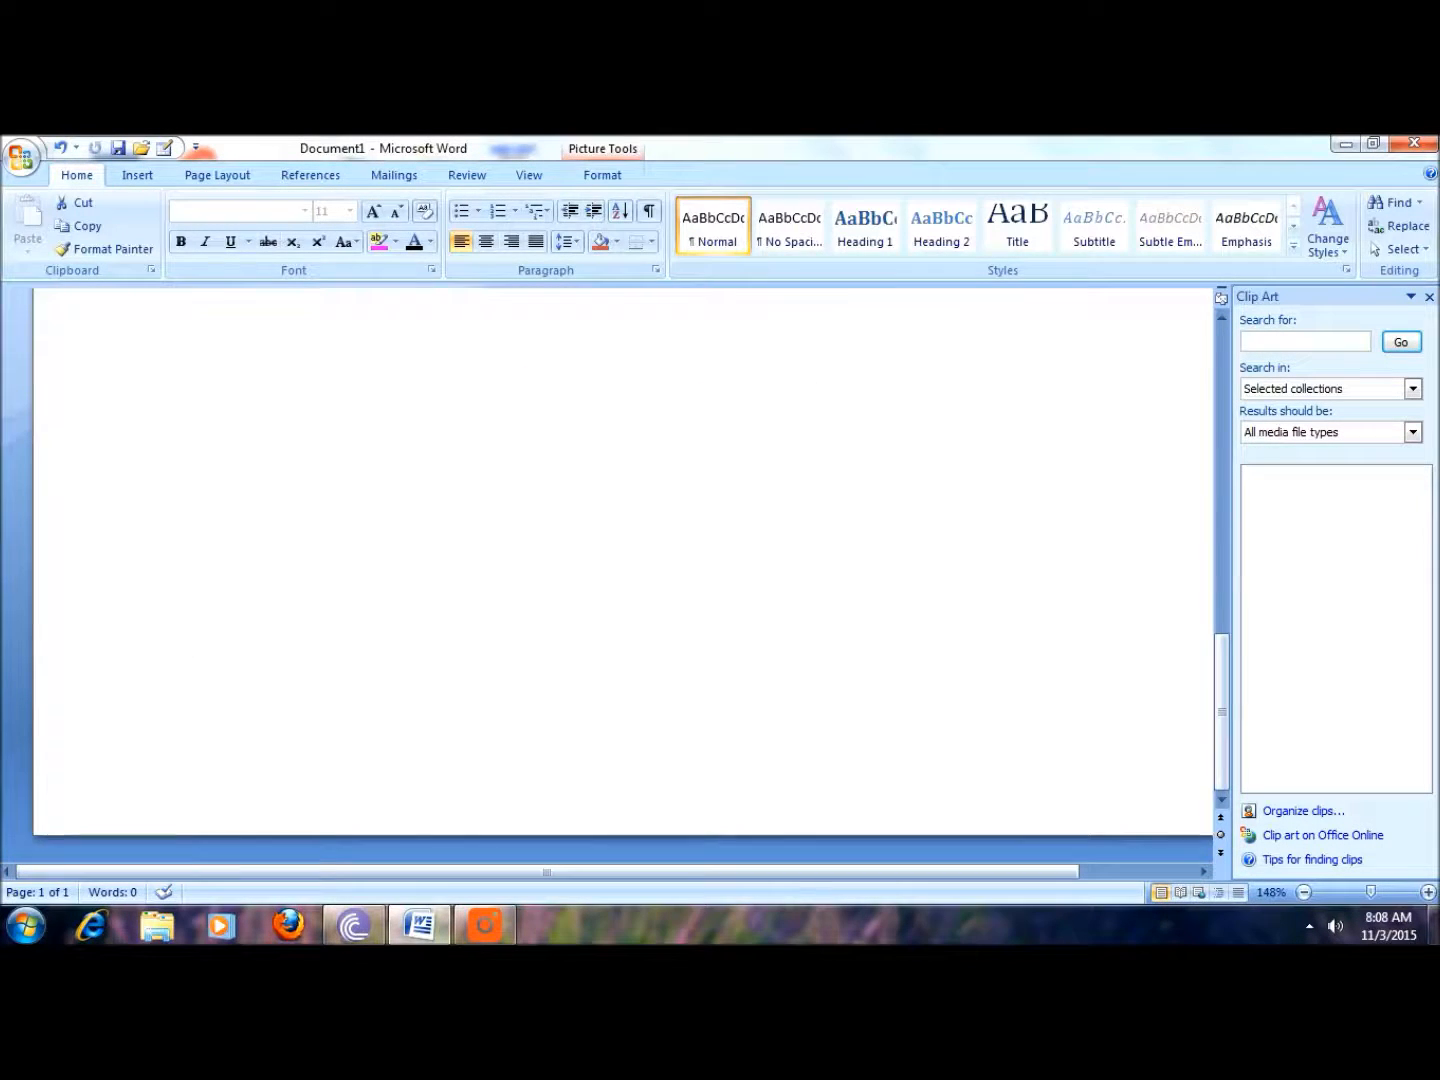
Step: Enter WITH U ALWAYS in the footer's text placeholder
scroll(622, 575, "up", 12)
scroll(622, 575, "down", 12)
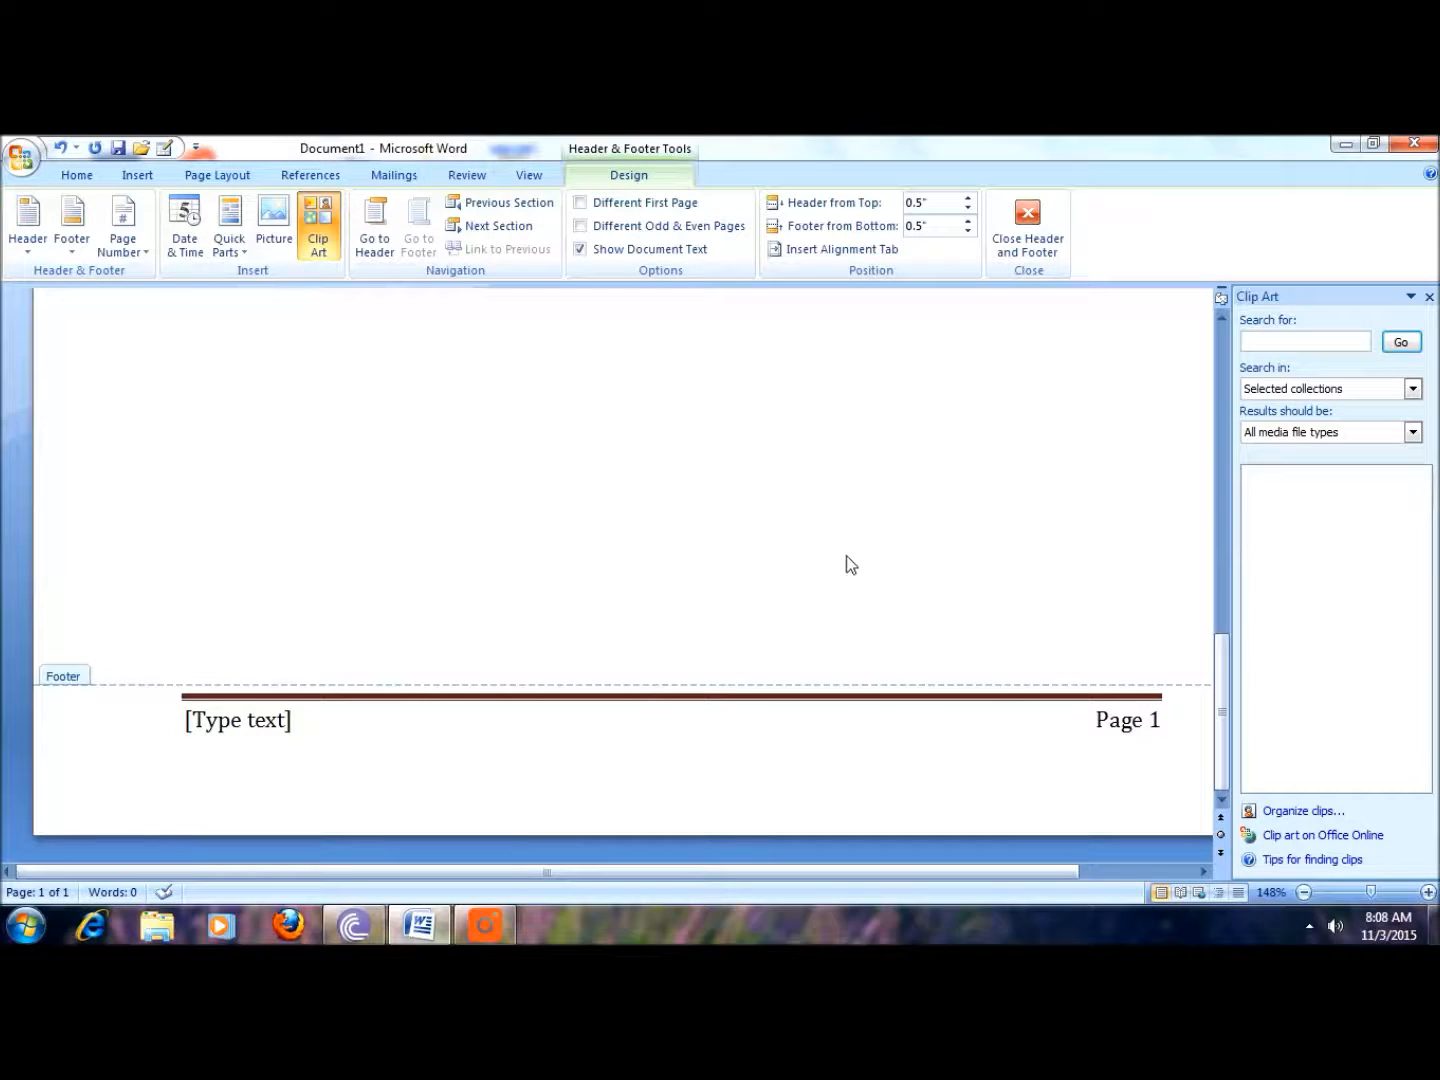
left_click(229, 720)
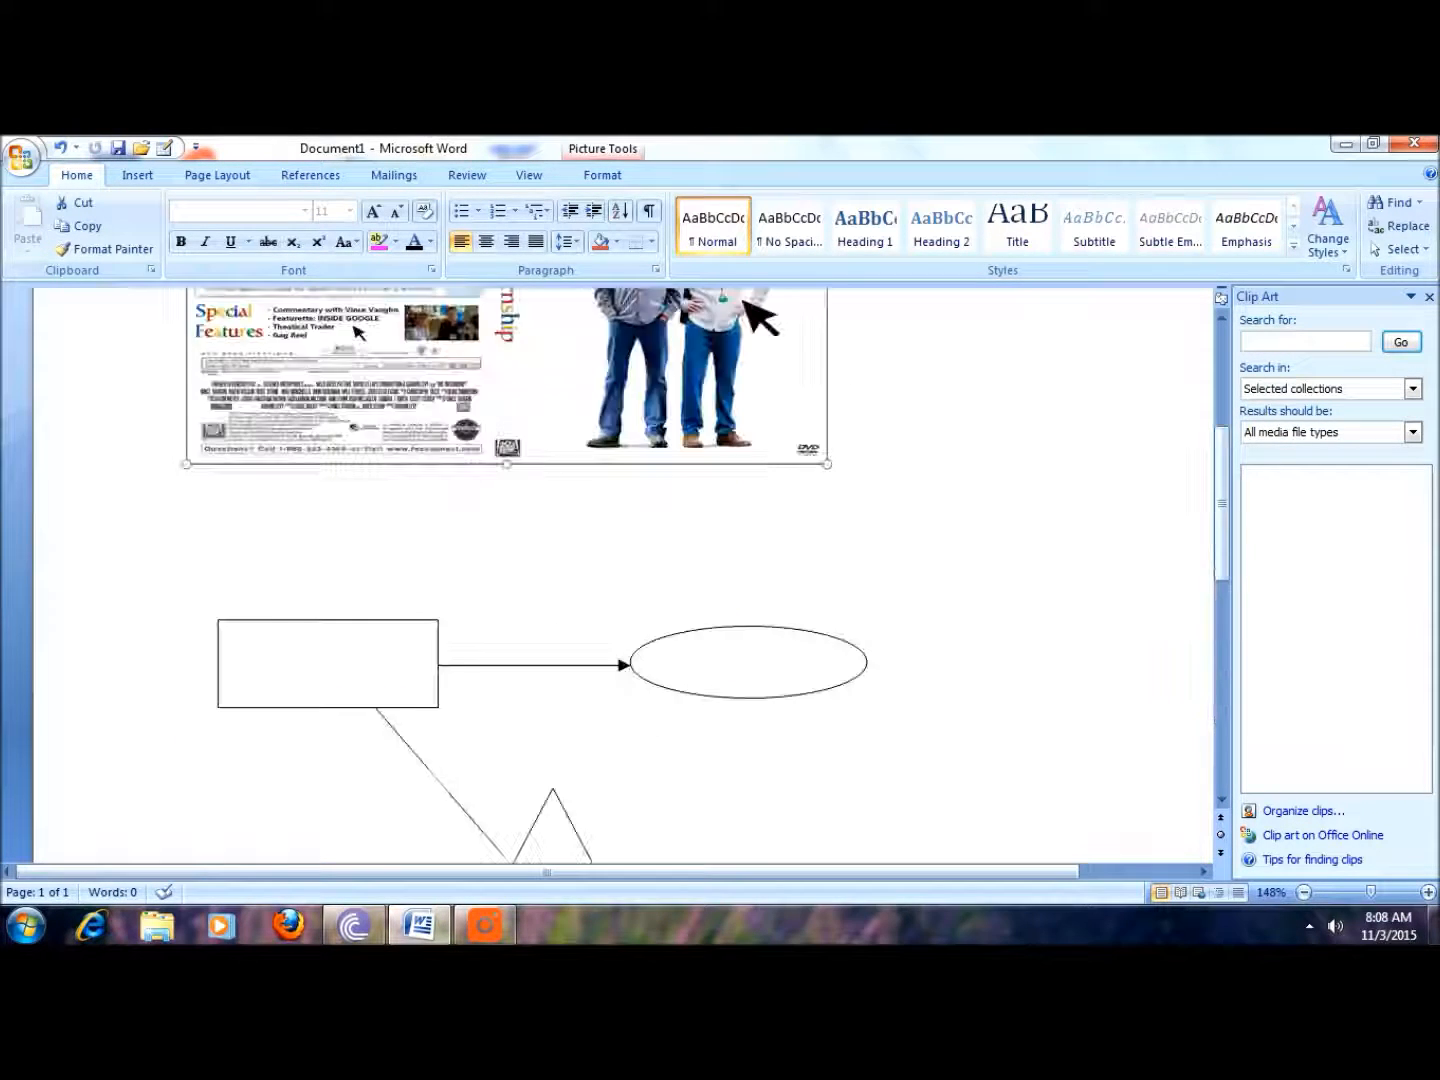
scroll(830, 627, "down", 1)
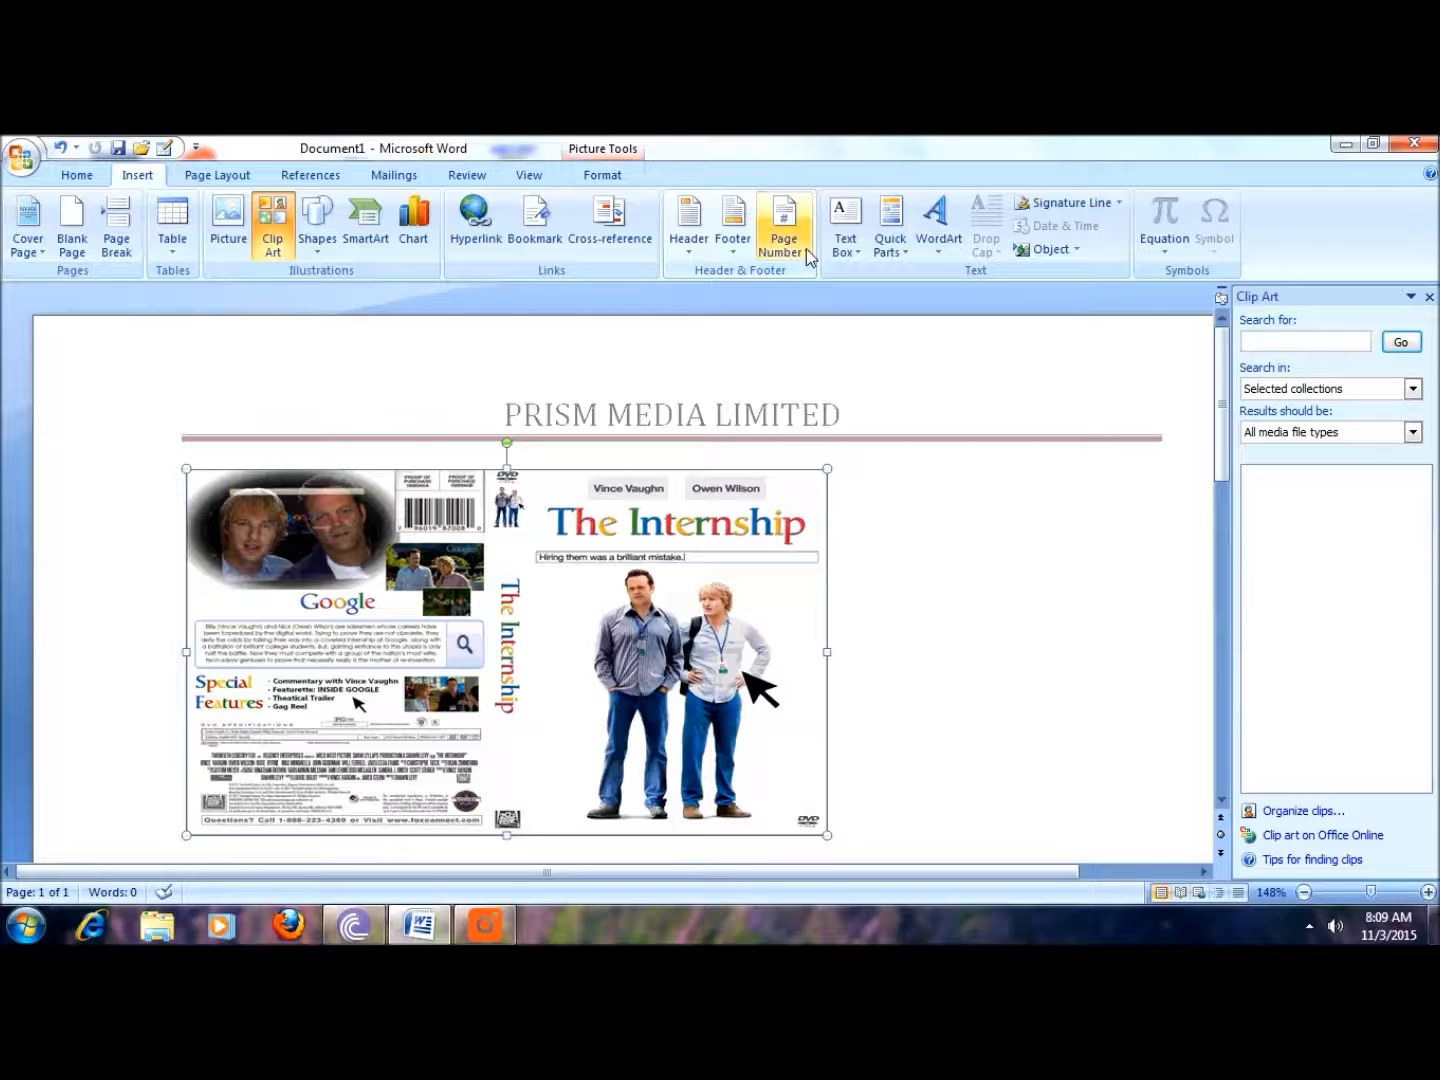
Step: Insert a Plain Number 2 page number at the bottom of the page
left_click(805, 256)
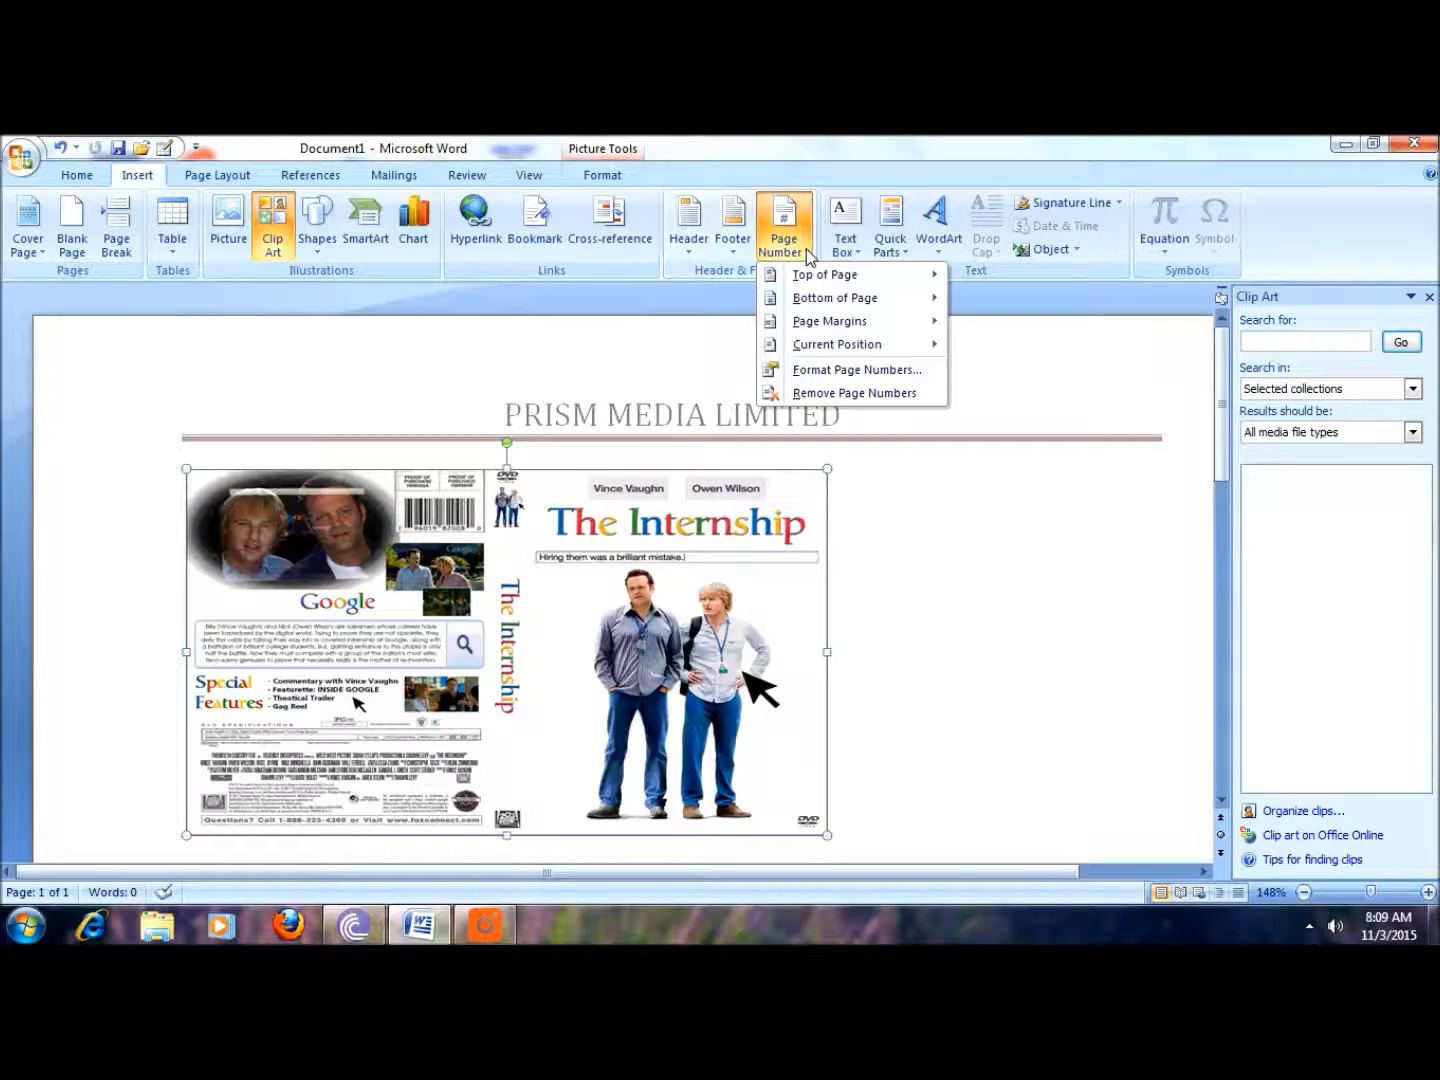
mouse_move(828, 280)
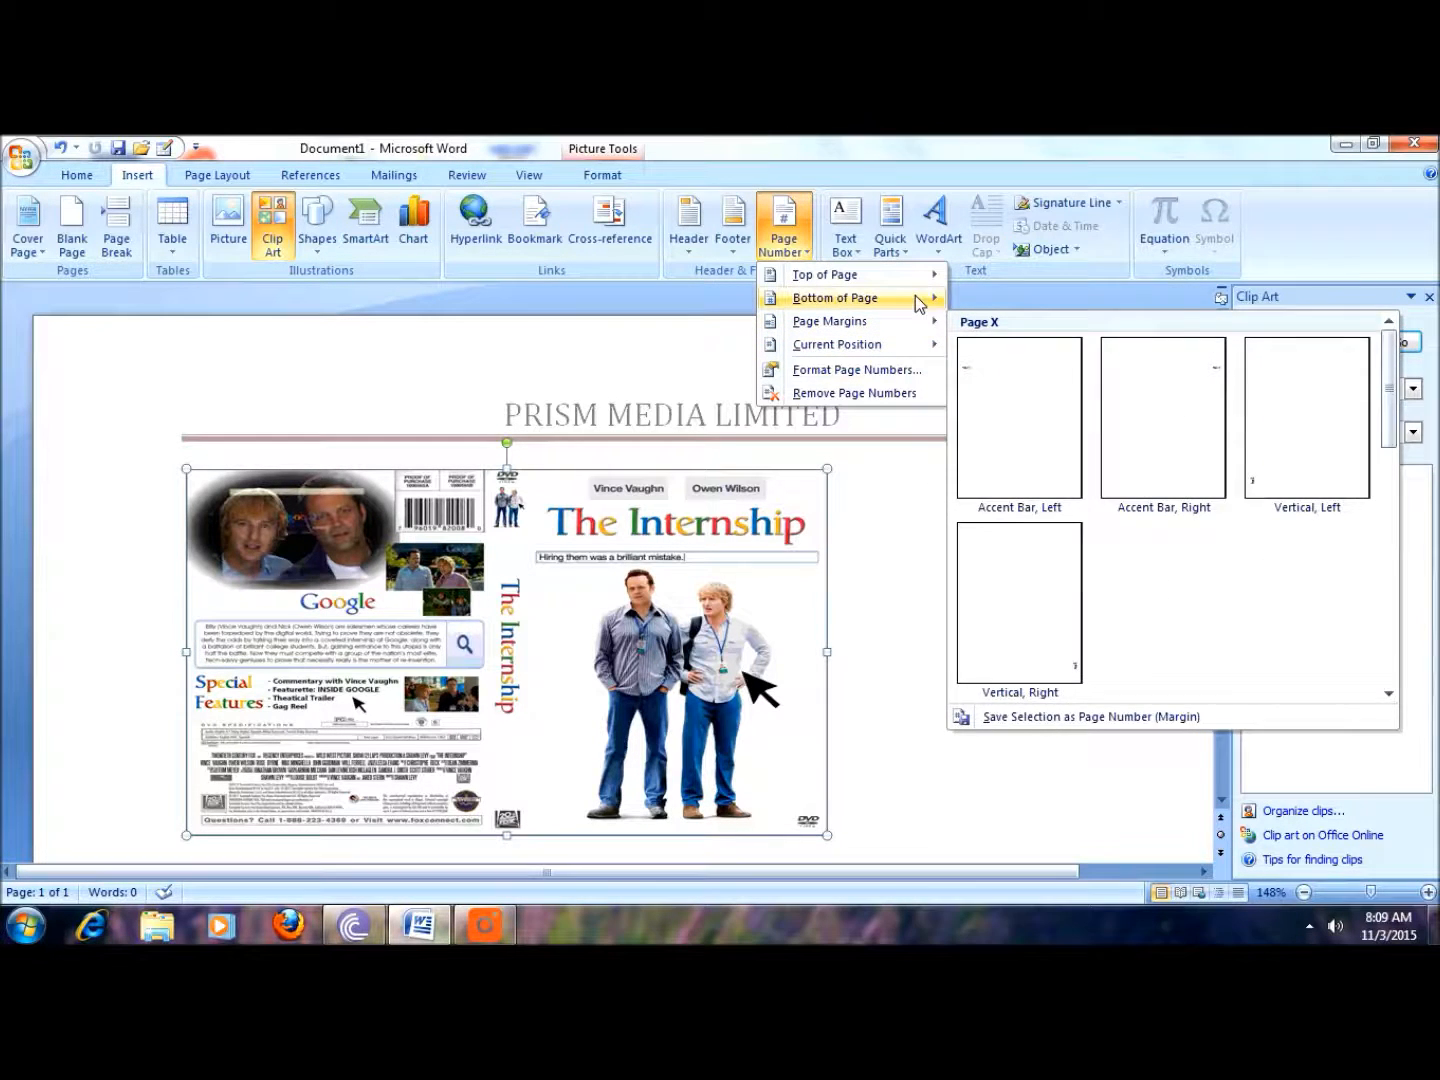
mouse_move(915, 298)
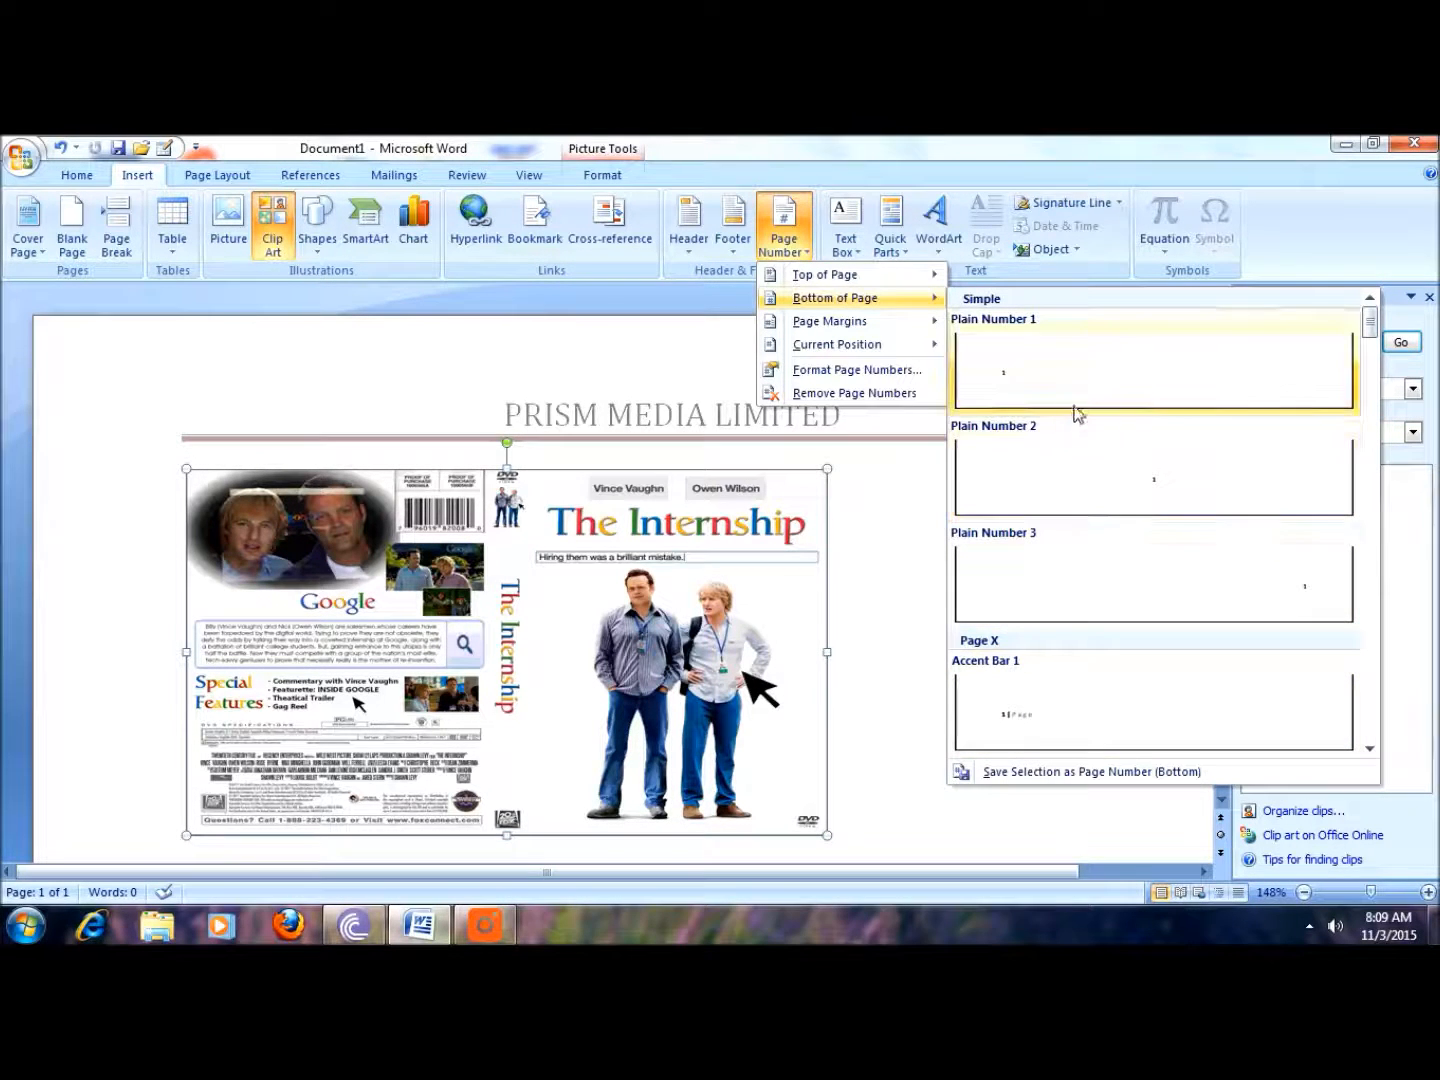
left_click(1143, 500)
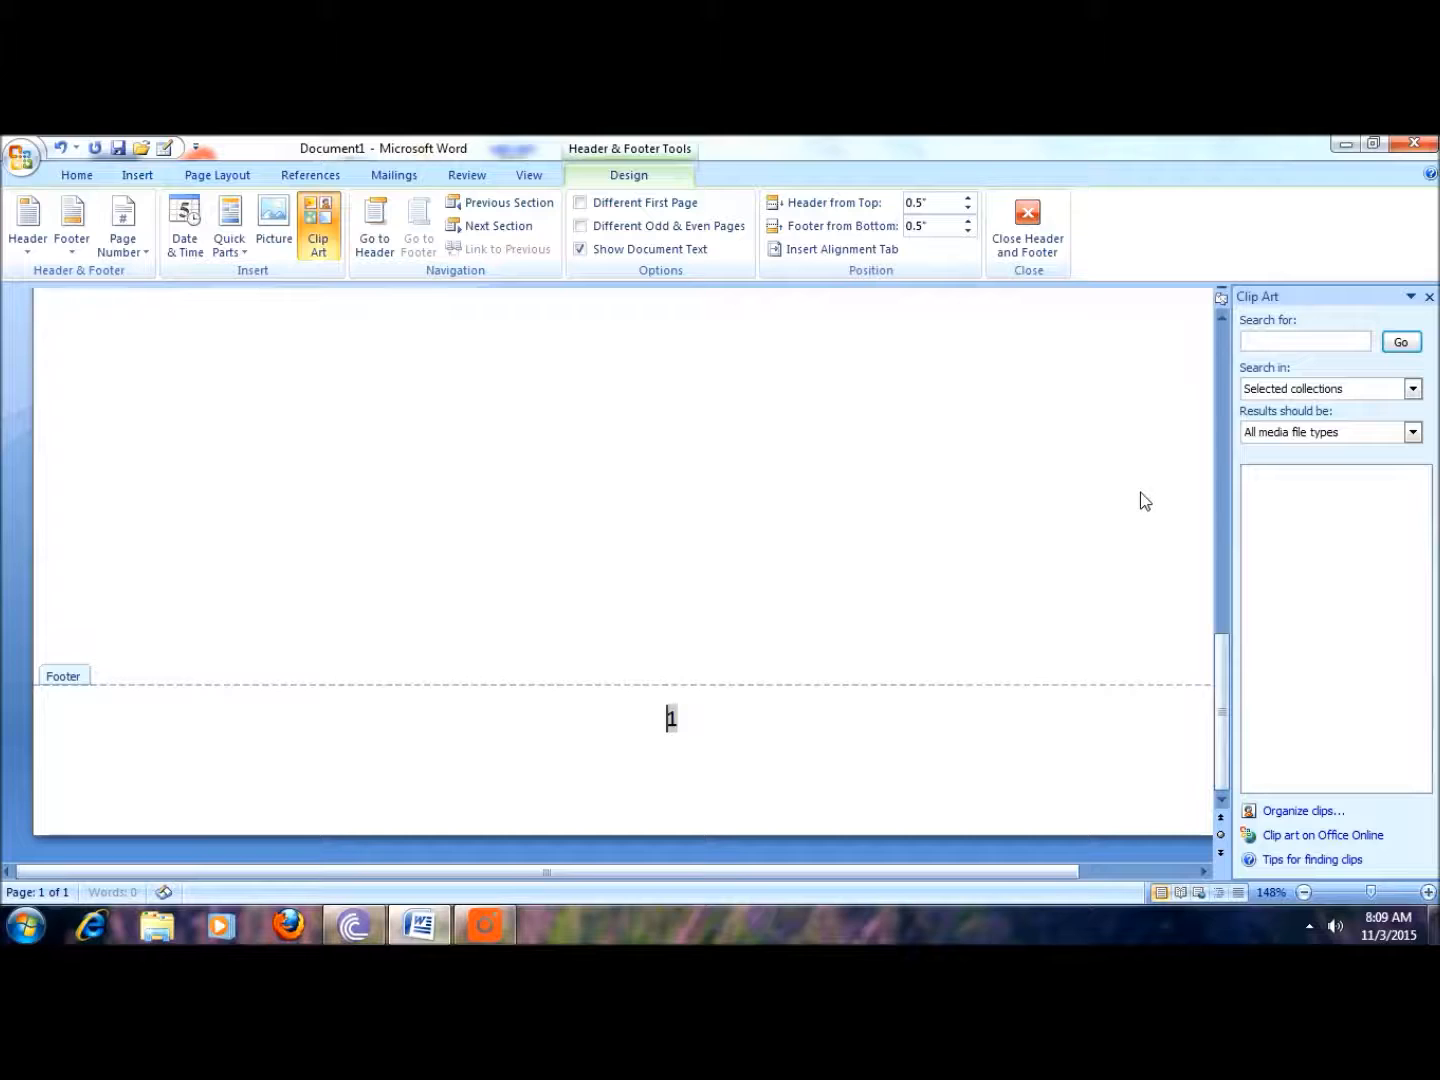